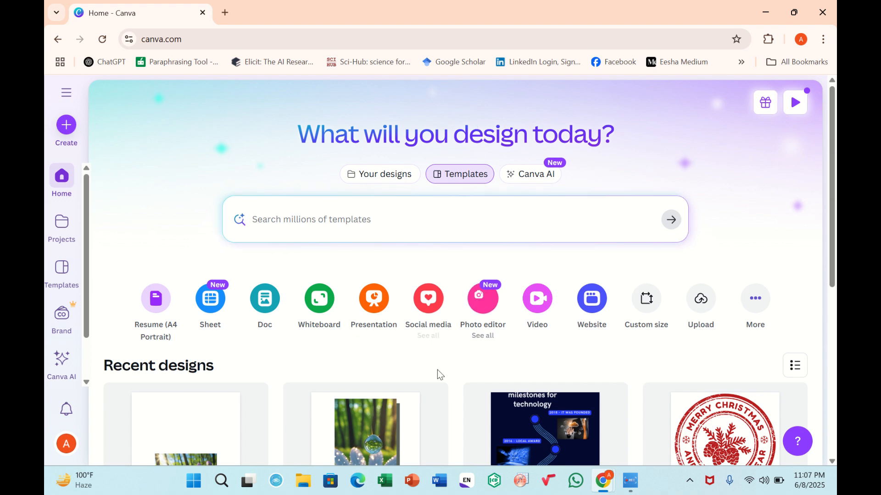
- Open the recent white-flower story design and apply the Blur animation on enter to the dark shape behind the photo
scroll(431, 373, "down", 1)
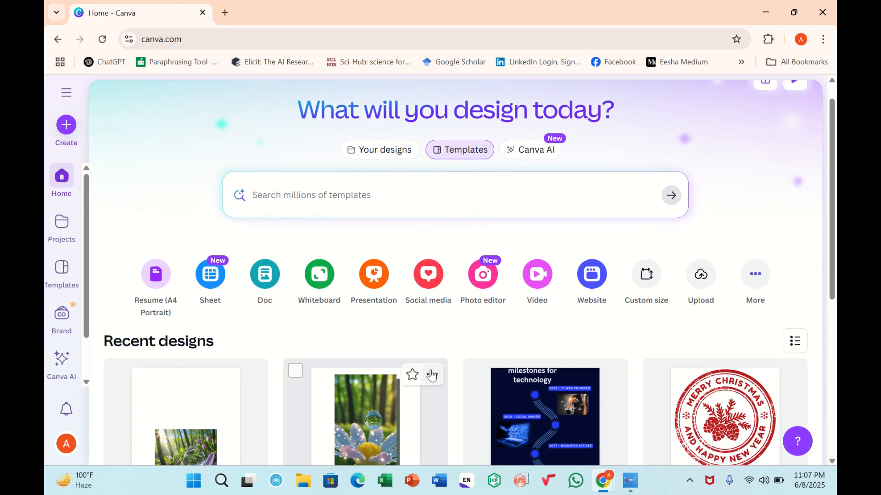
left_click(405, 412)
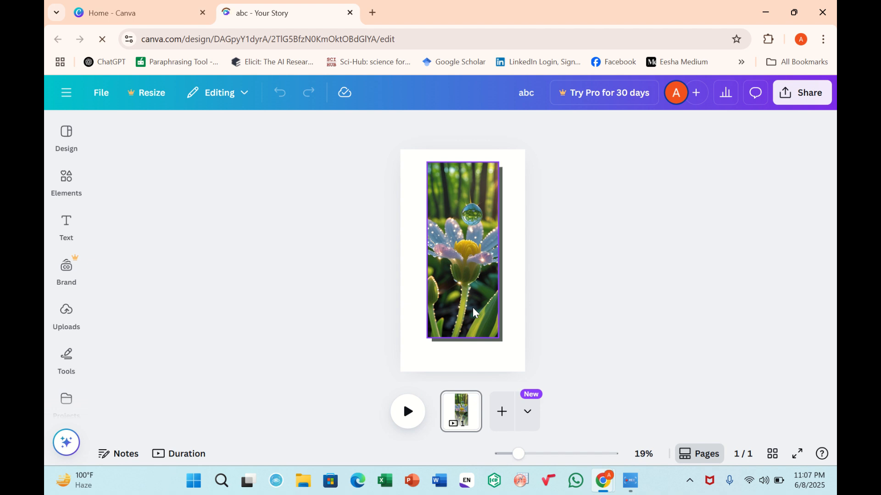
left_click(473, 347)
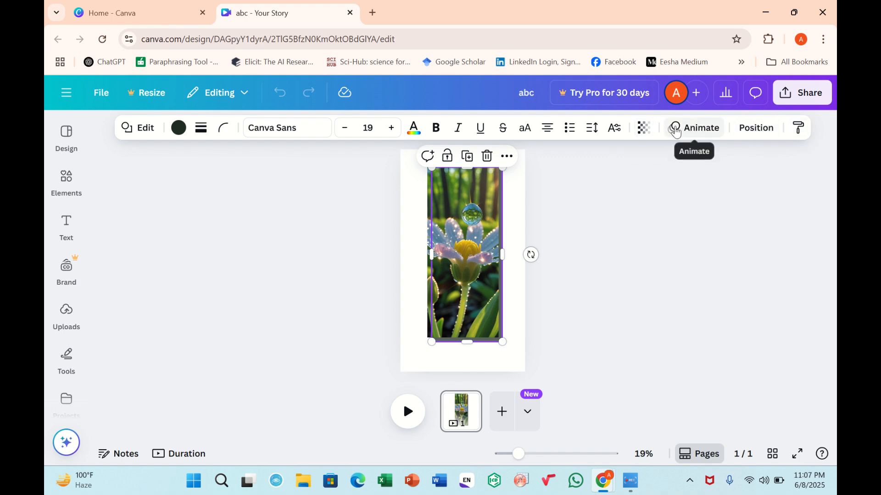
left_click(676, 130)
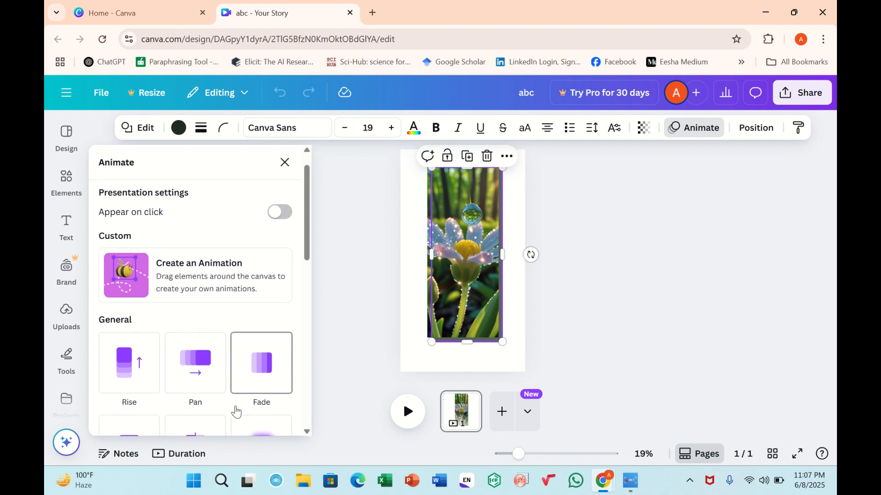
scroll(236, 408, "down", 4)
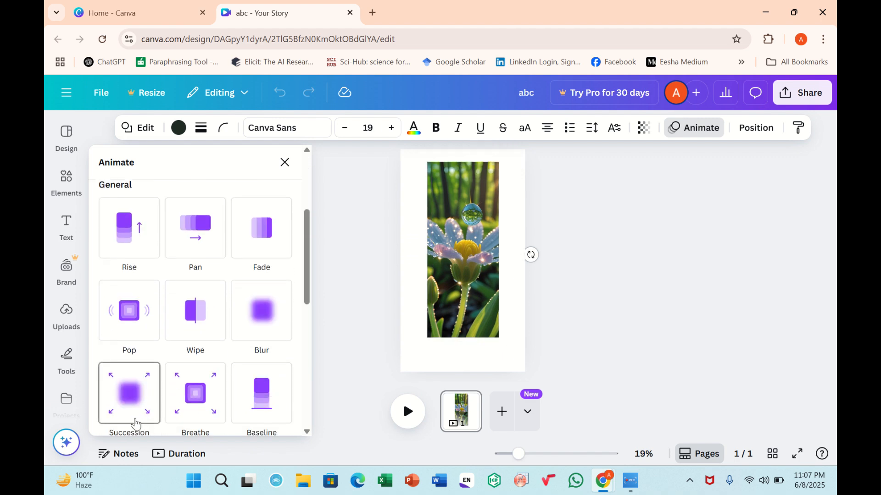
left_click(248, 339)
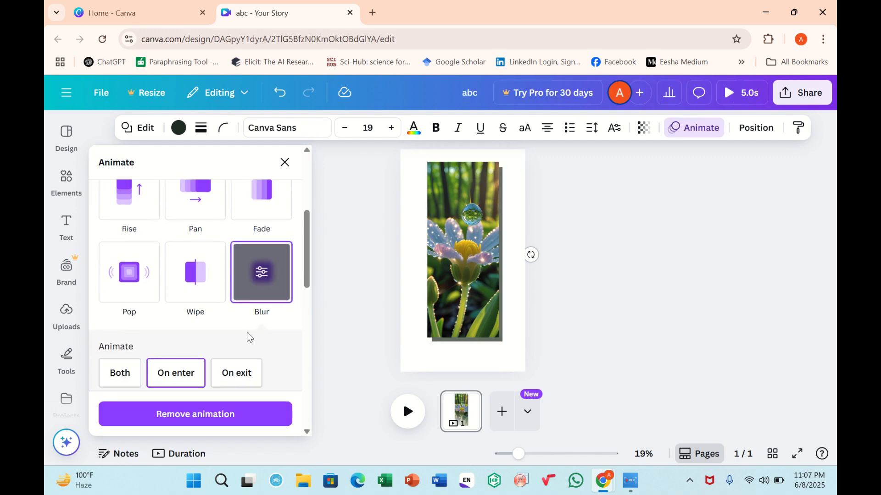
key("Escape")
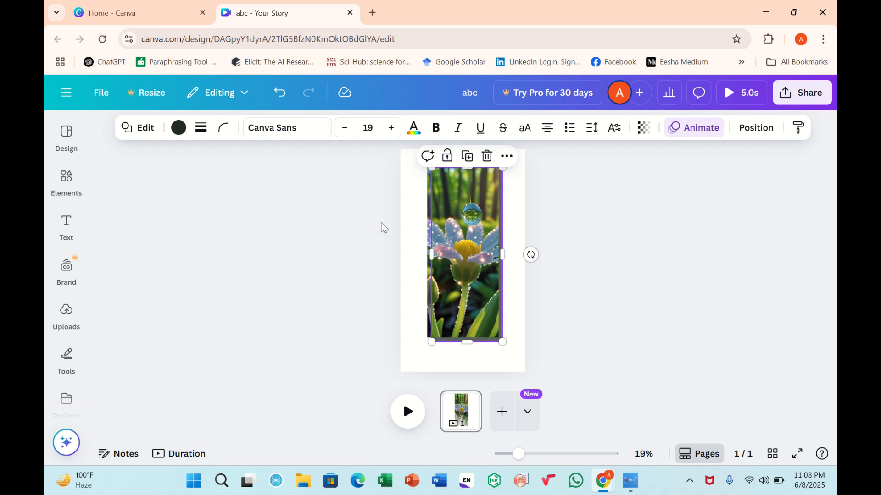
- Return to the home page and create a blank Instagram Story design, searching the design types for "in"
left_click(189, 16)
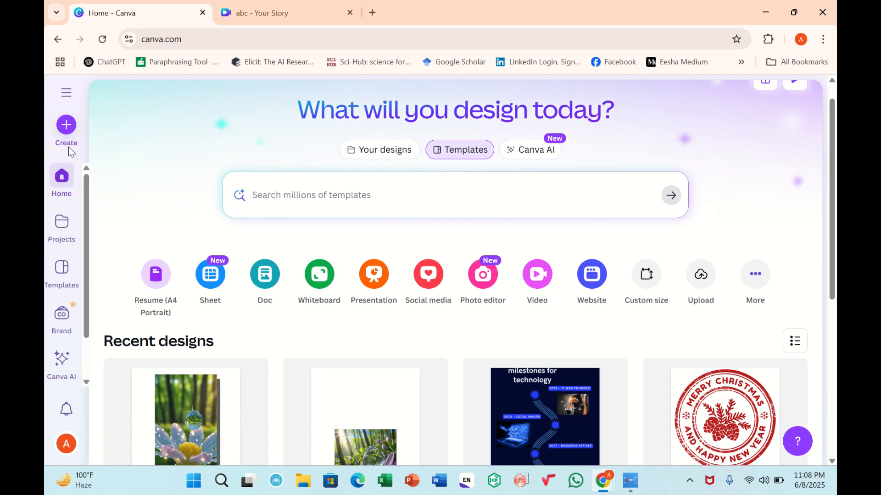
left_click(68, 131)
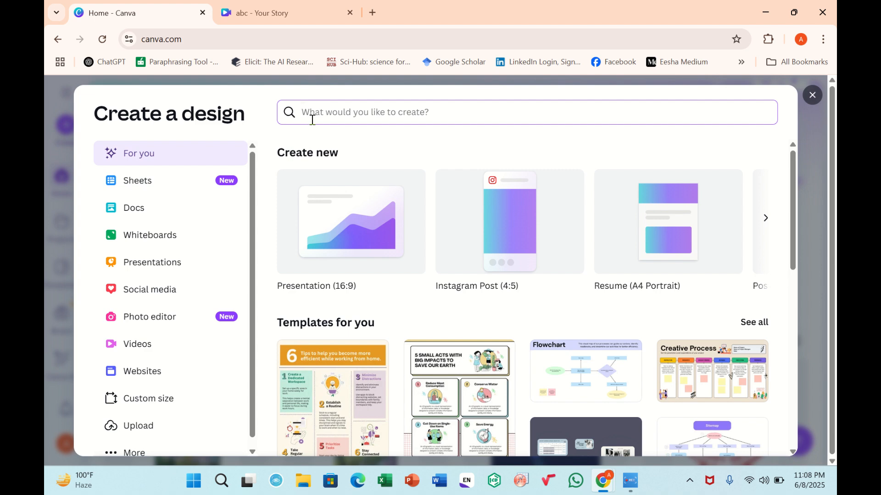
type("in")
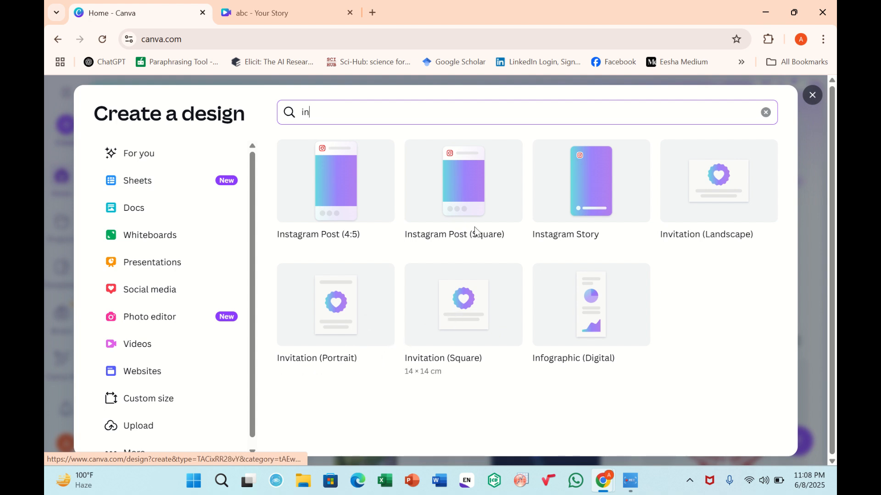
left_click(566, 173)
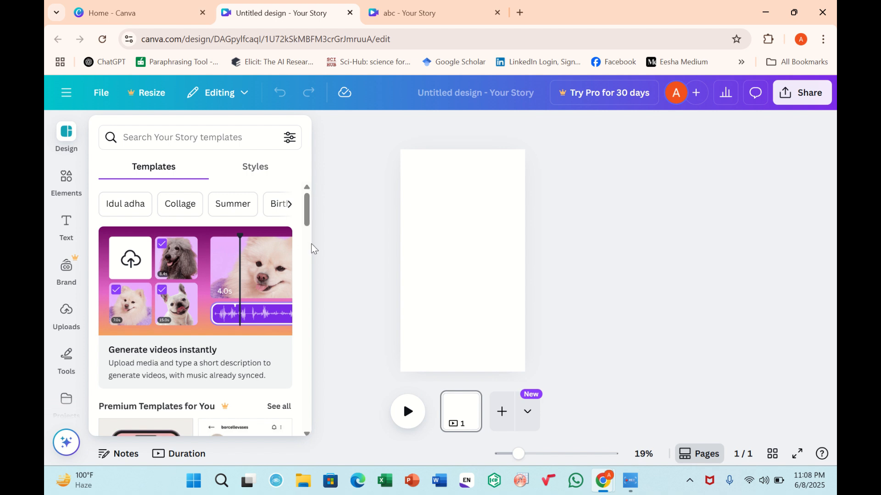
- Look through the previously uploaded images
scroll(69, 347, "down", 3)
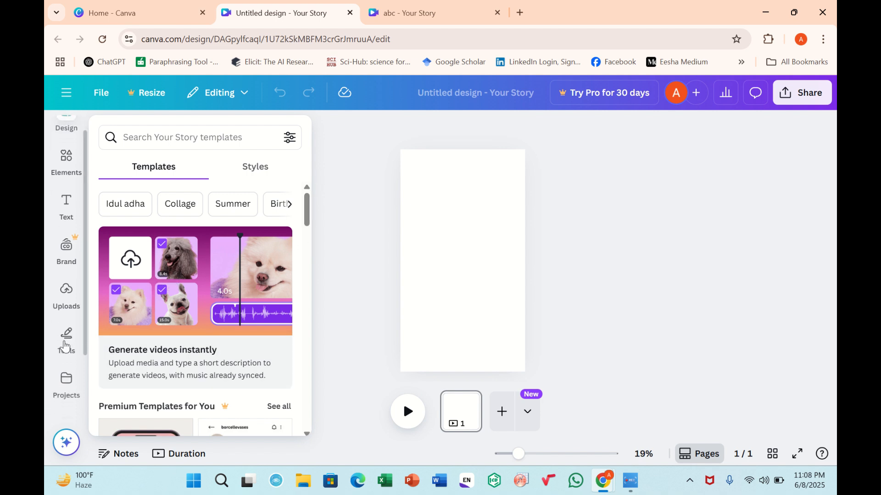
scroll(66, 347, "up", 2)
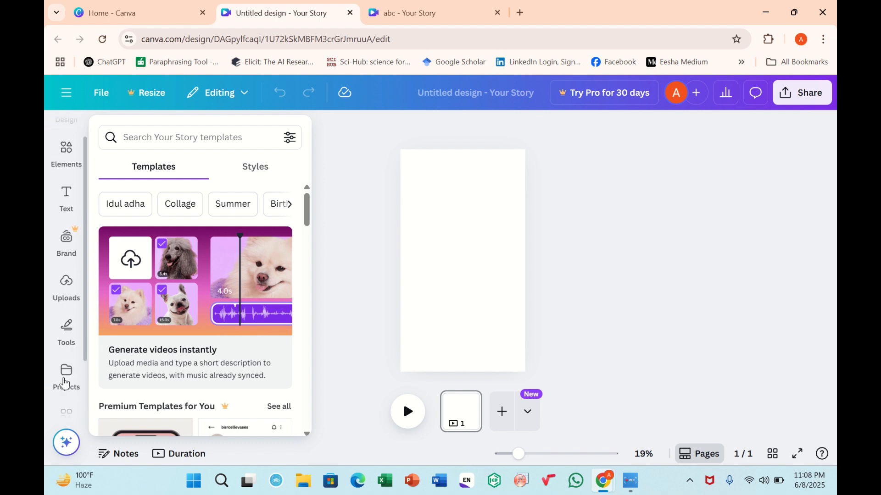
left_click(67, 287)
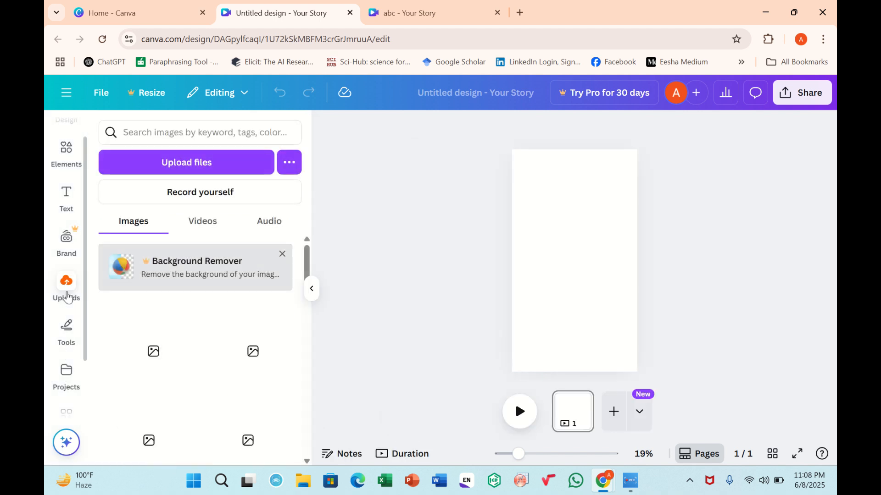
mouse_move(158, 347)
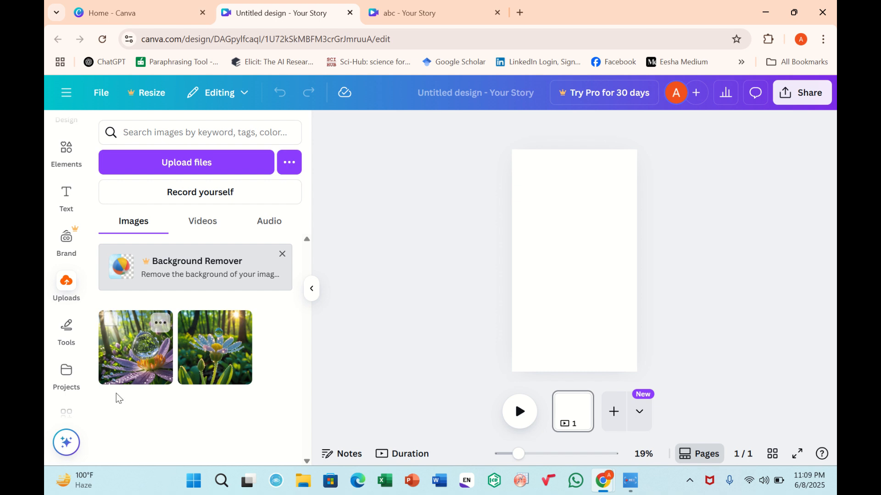
- Generate Magic Media images from the sample prompt beginning "Macro shot of dew drop on a wild flower amidst a lush forest"
scroll(75, 364, "down", 2)
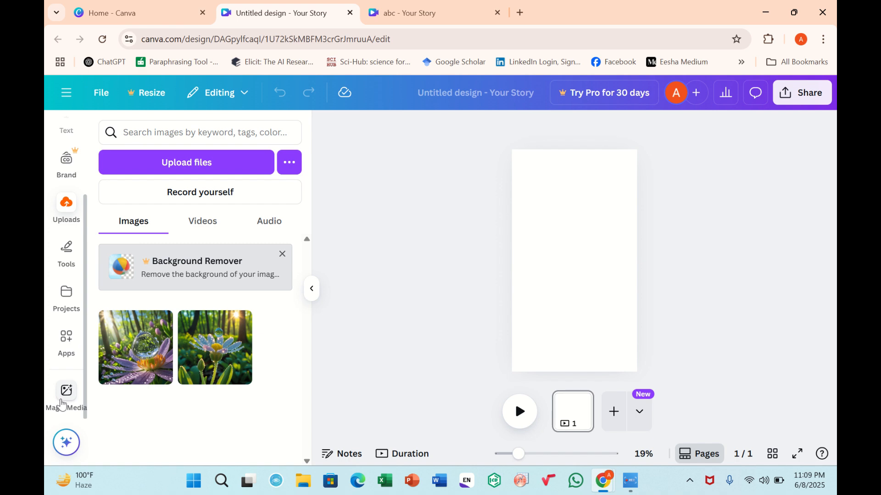
left_click(65, 394)
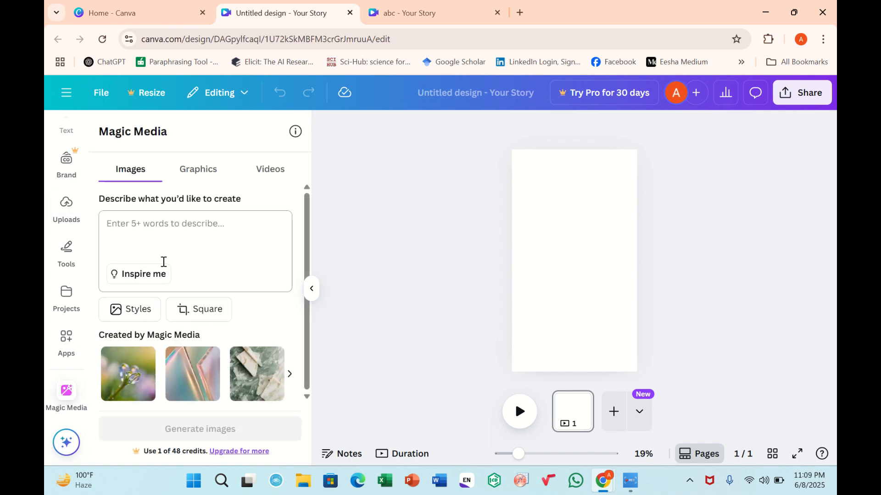
left_click(161, 254)
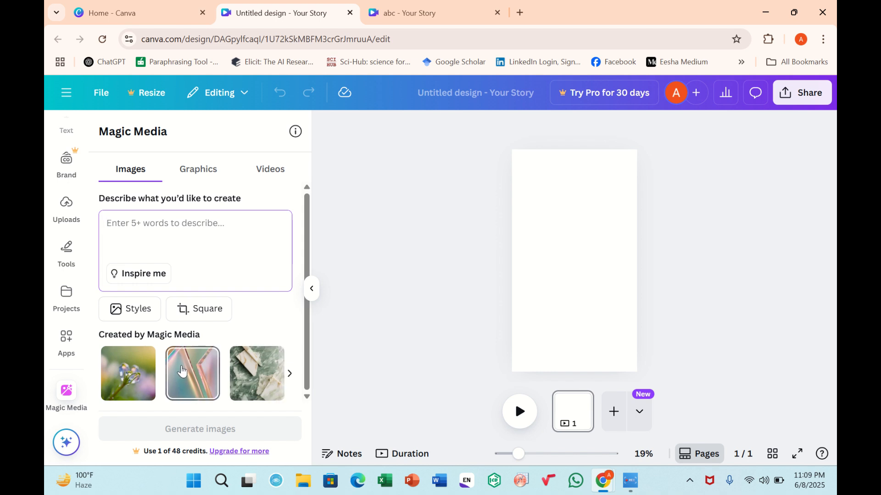
left_click(142, 374)
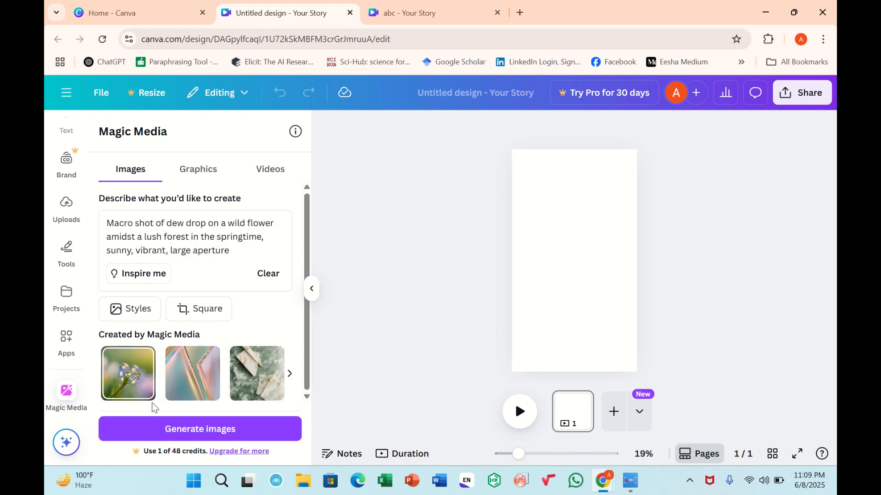
left_click(156, 428)
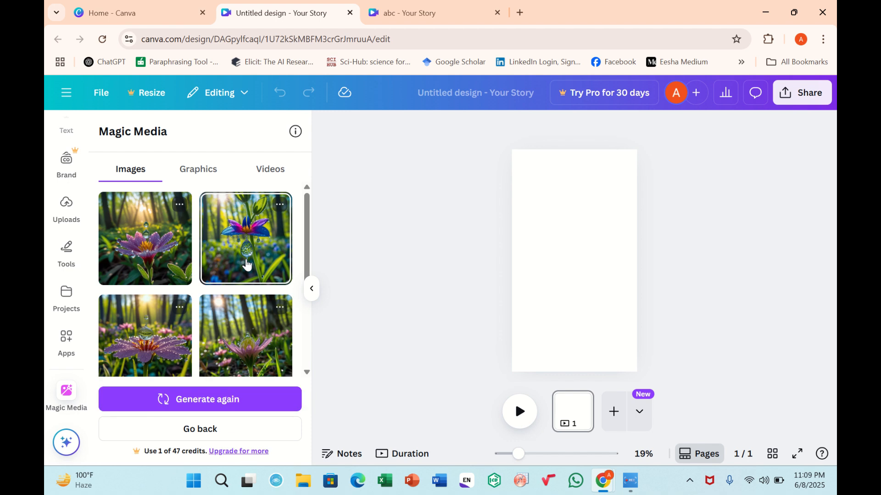
- Add the generated blue and purple flower image to the page and extend it upward and downward into a tall rectangle
left_click(247, 265)
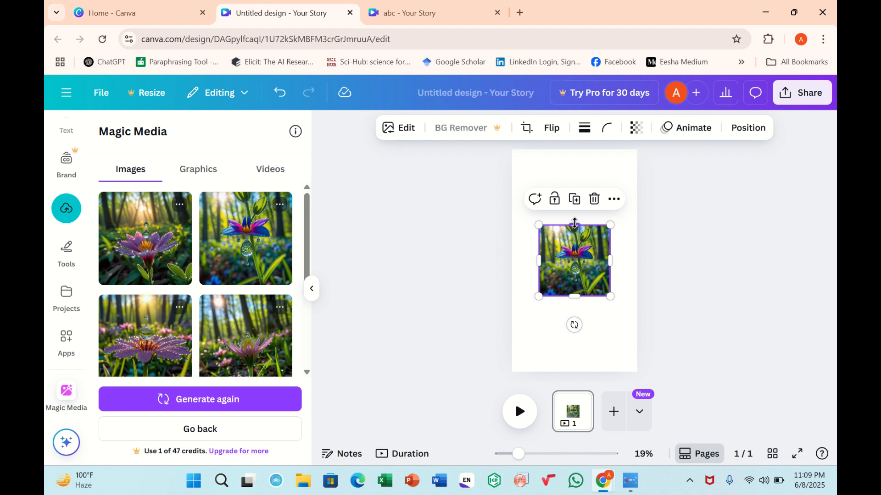
left_click_drag(574, 223, 558, 170)
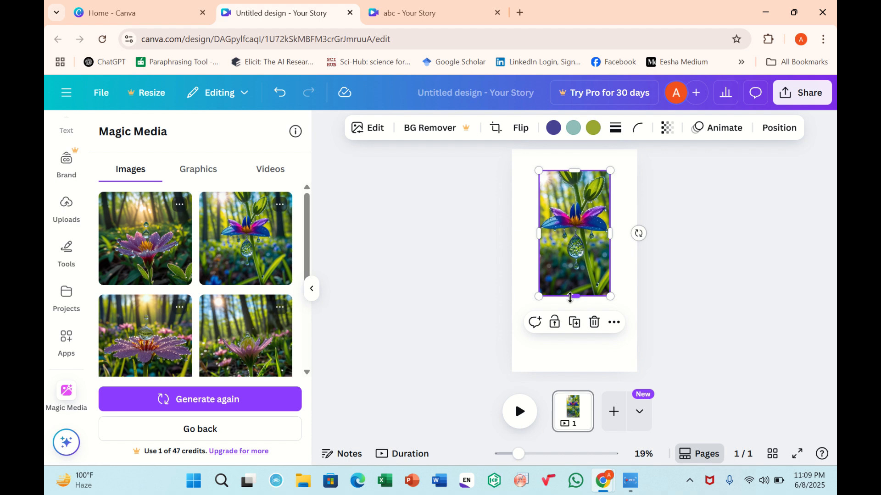
left_click_drag(570, 298, 561, 346)
left_click(688, 297)
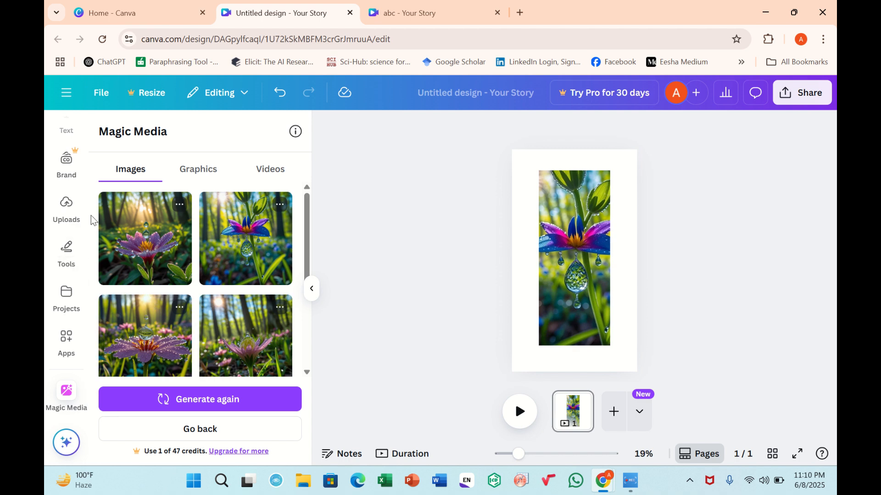
- Search the elements for "shapes" and add the plain square to the page
scroll(59, 211, "up", 3)
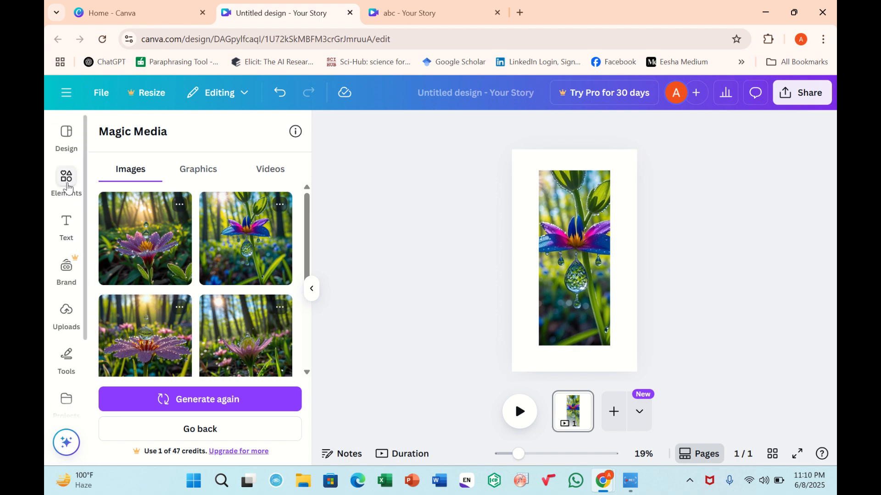
left_click(67, 180)
left_click(141, 133)
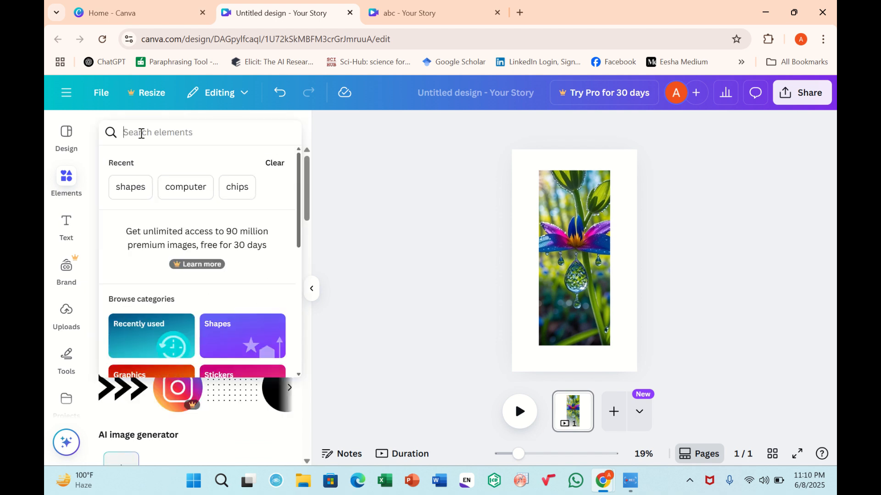
type("shapes")
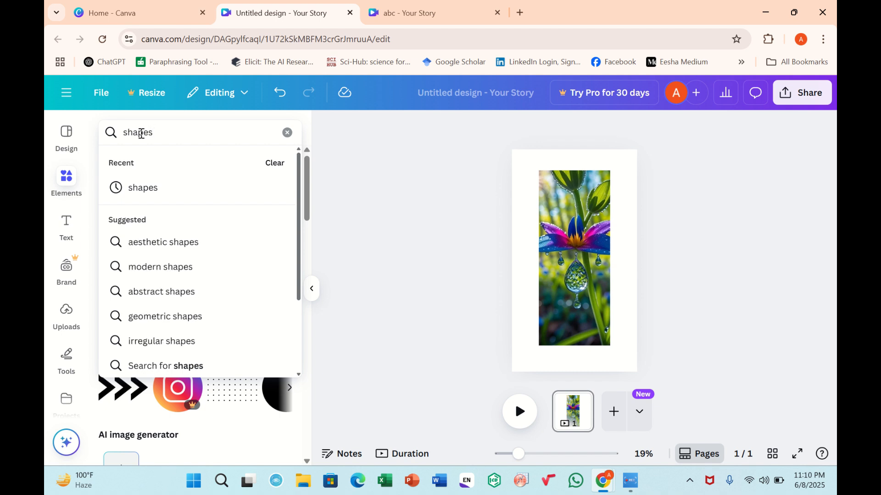
key("Return")
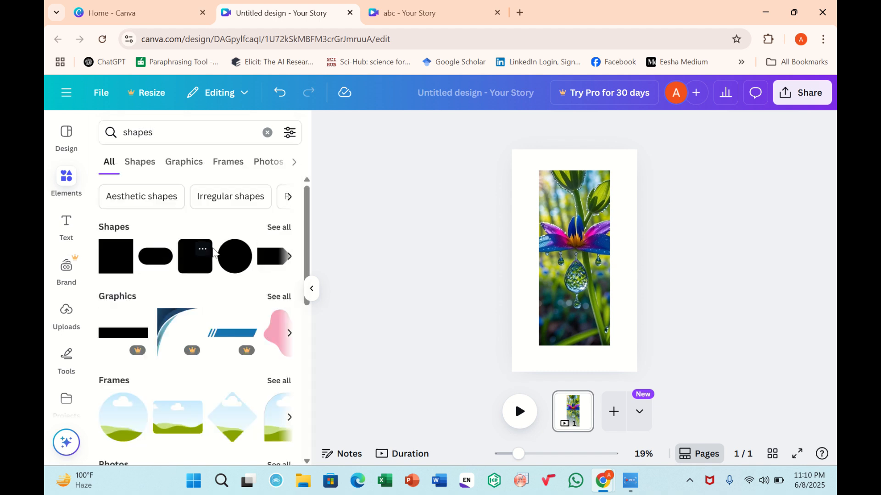
left_click(123, 251)
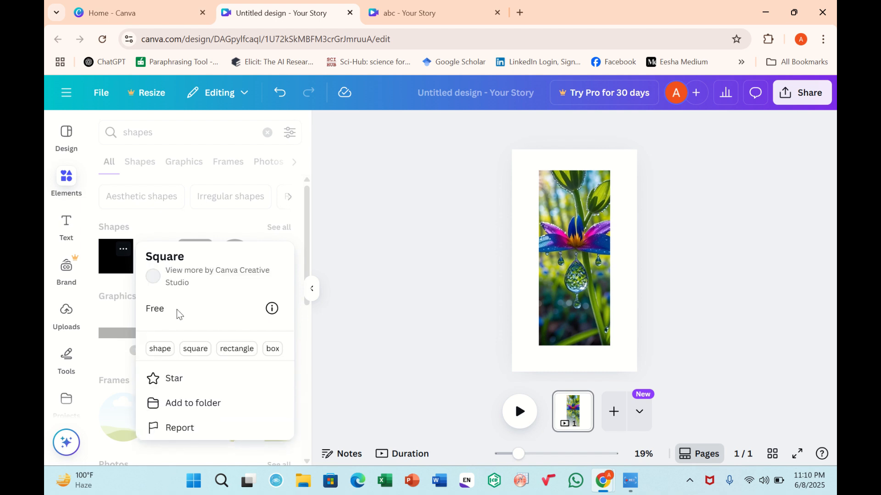
left_click(119, 252)
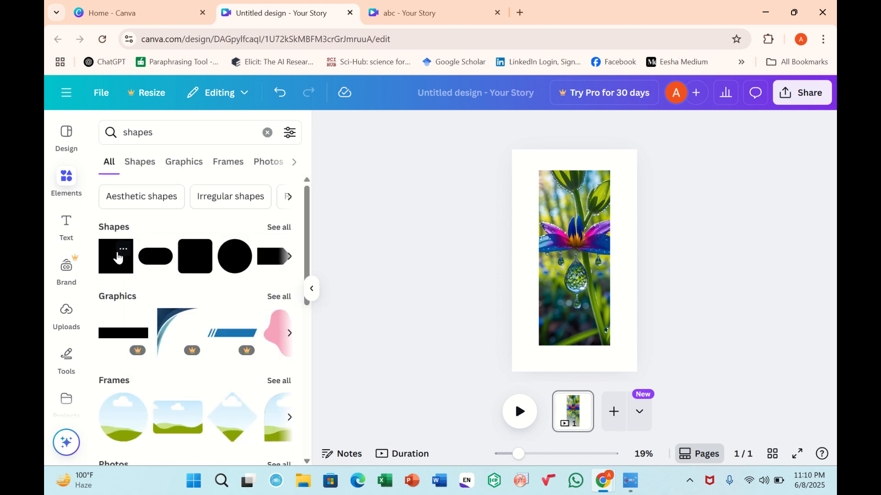
left_click(118, 258)
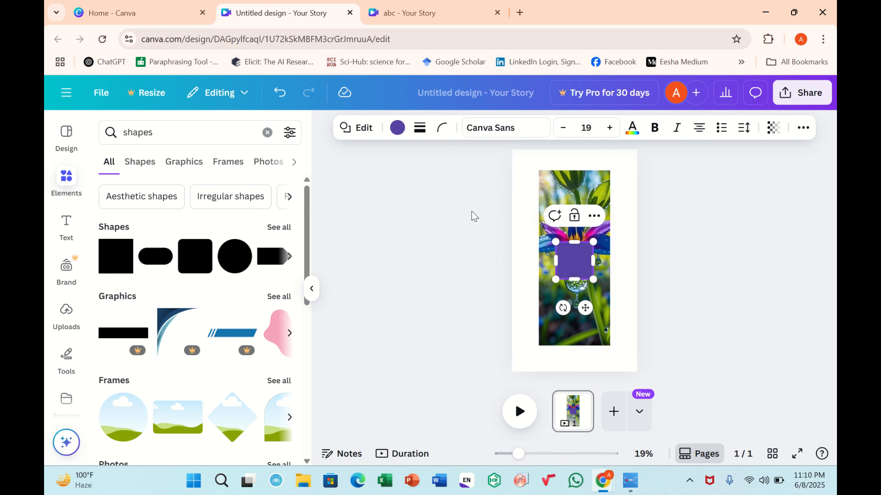
- Fill the square with the darkest photo color and resize it to cover the entire flower image
left_click(397, 128)
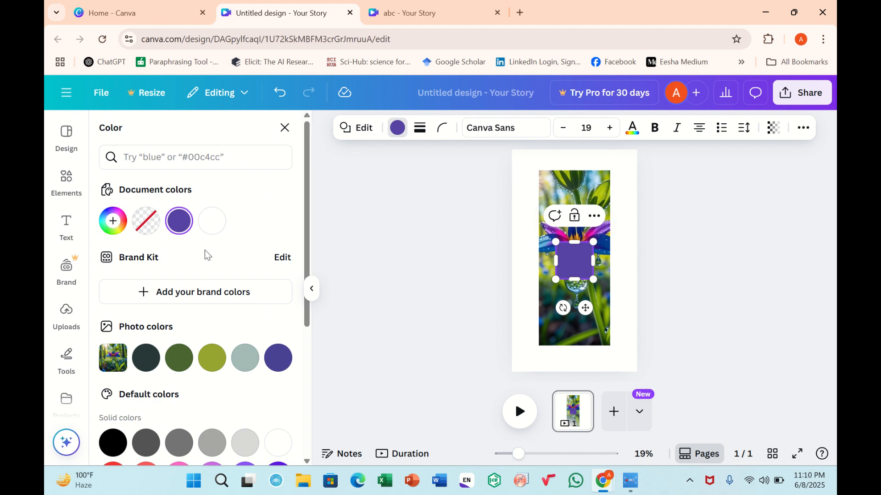
left_click(153, 360)
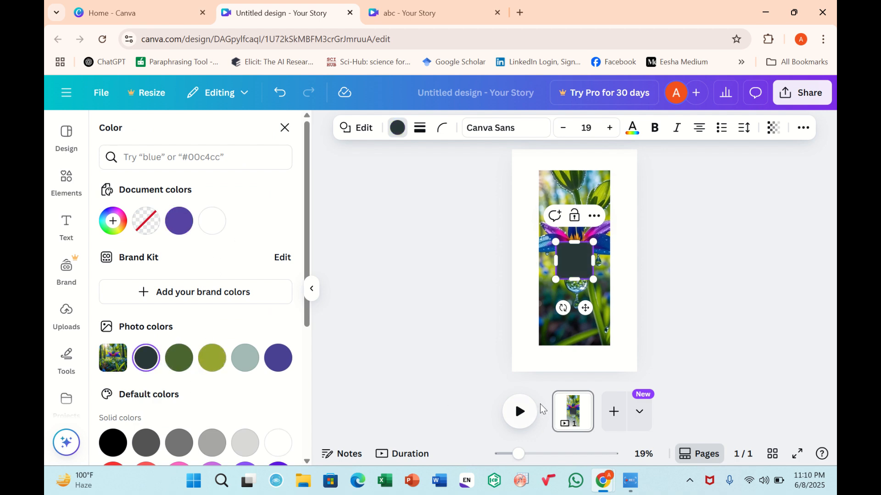
left_click_drag(593, 279, 610, 344)
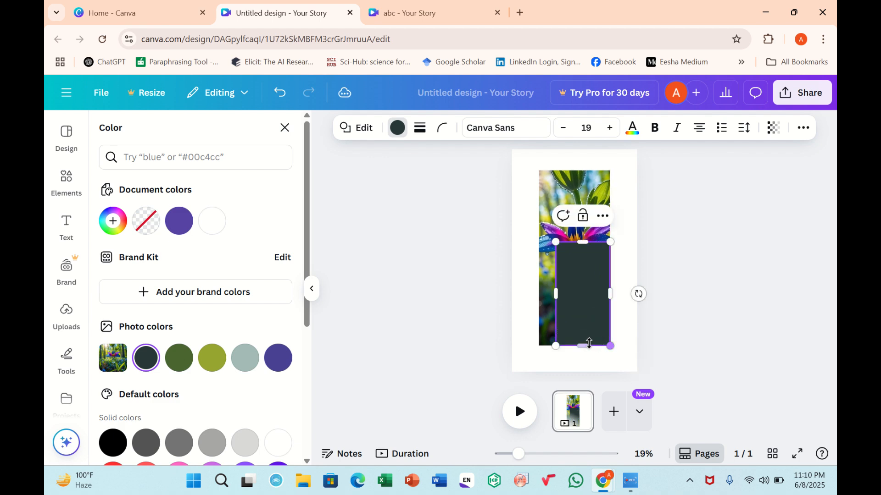
left_click_drag(556, 346, 539, 346)
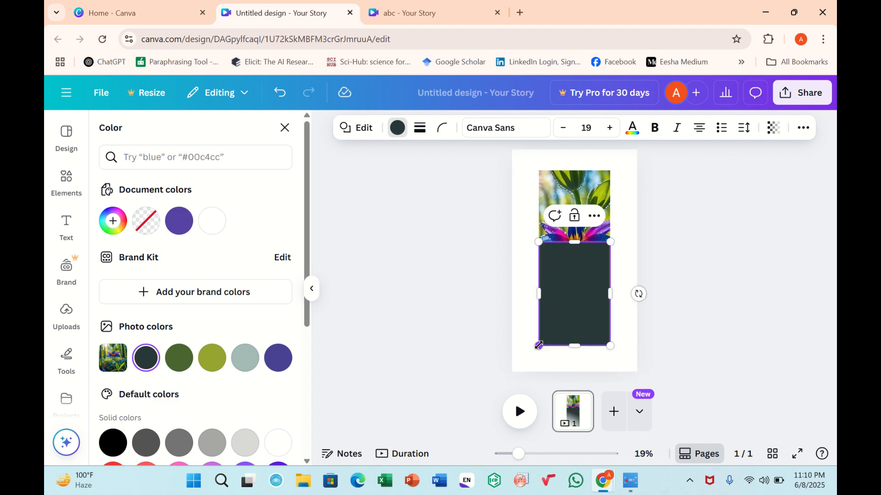
left_click_drag(579, 239, 575, 170)
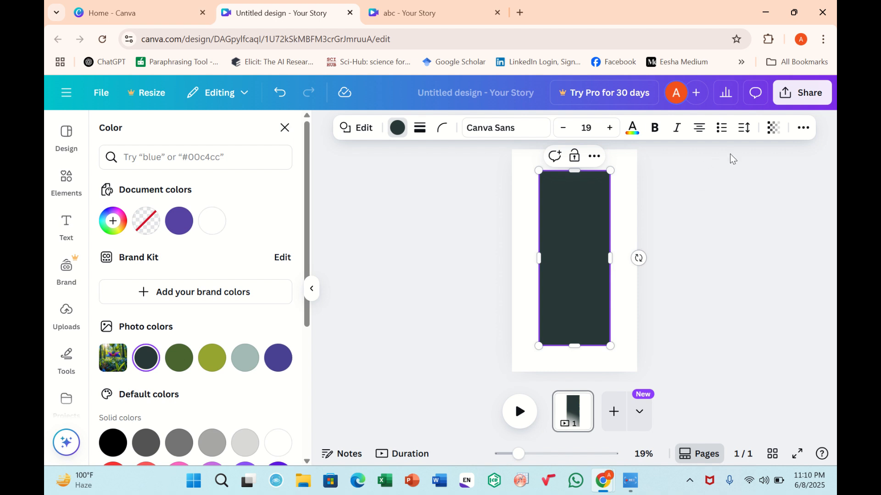
- Look through the file types offered for downloading the design, then close the download options
left_click(801, 93)
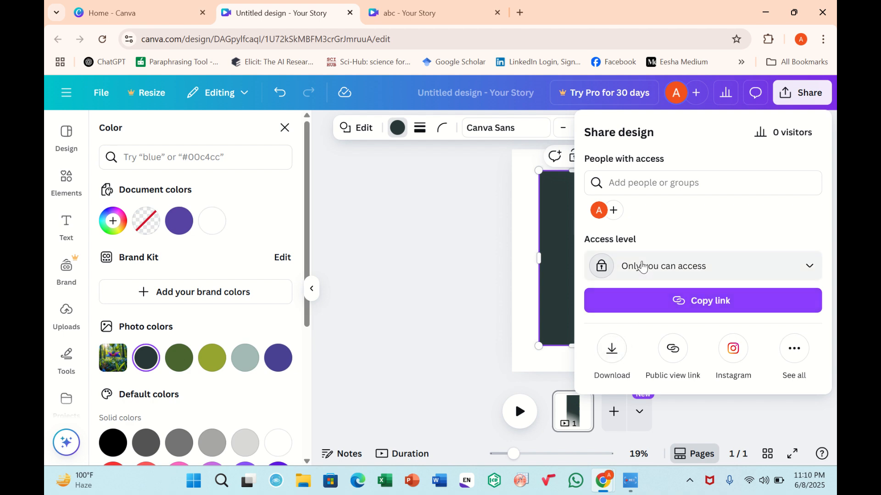
left_click(618, 377)
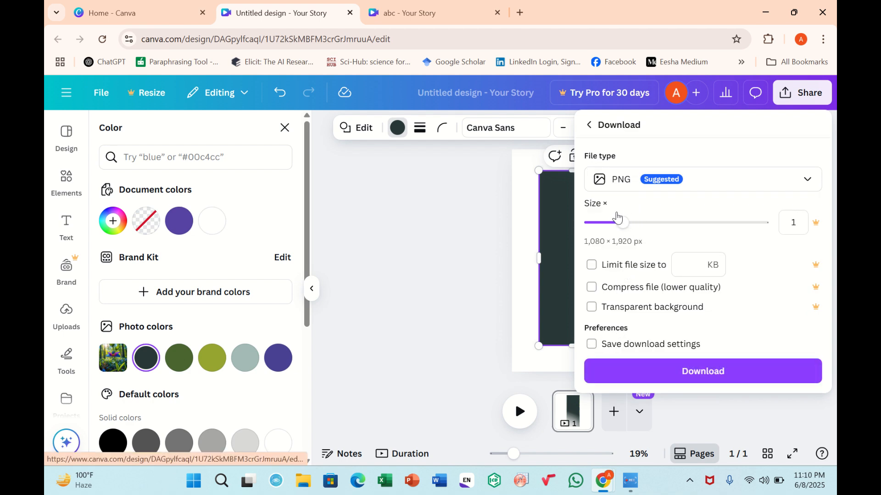
left_click(614, 186)
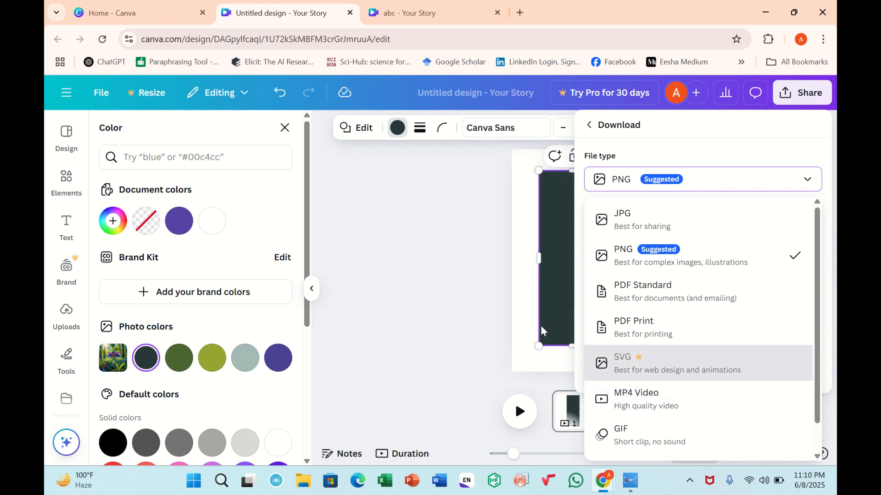
left_click(528, 335)
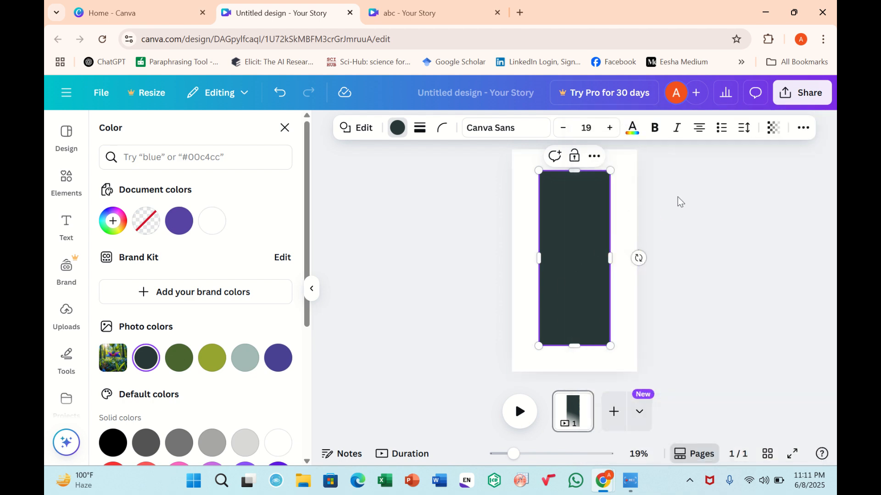
- Try to enable a transparent background for the PNG download and dismiss the upgrade offer
left_click(800, 93)
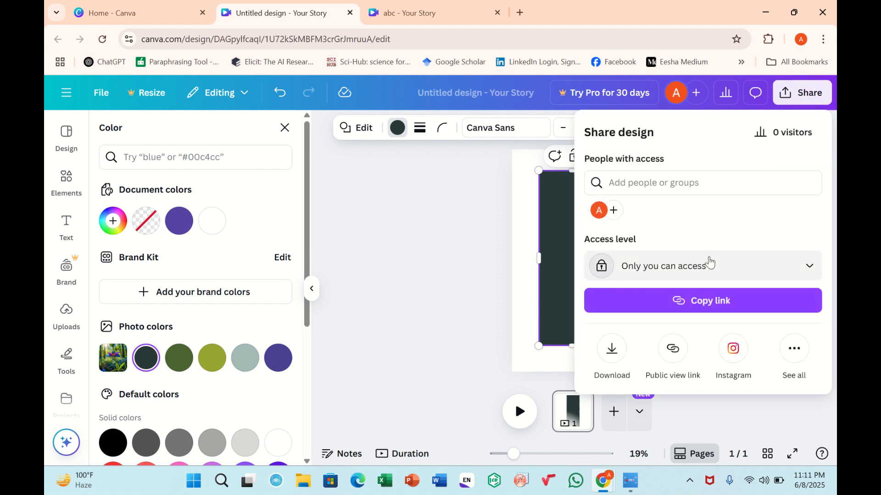
left_click(612, 350)
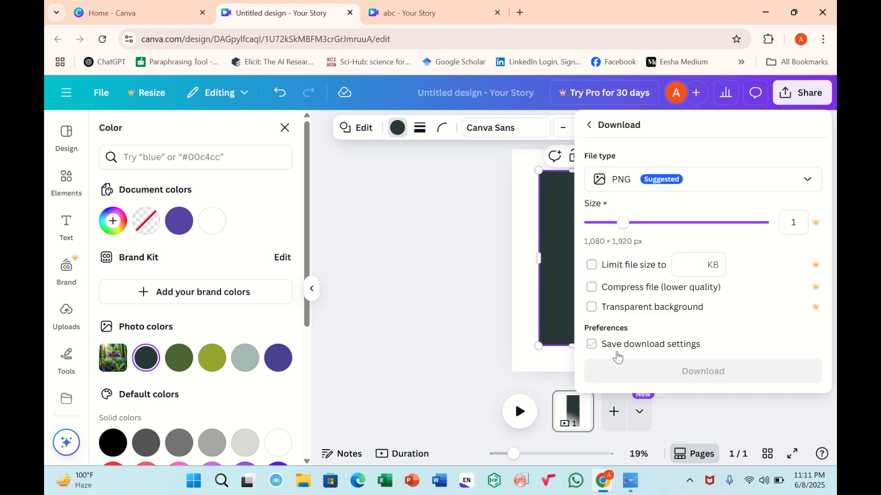
left_click(590, 307)
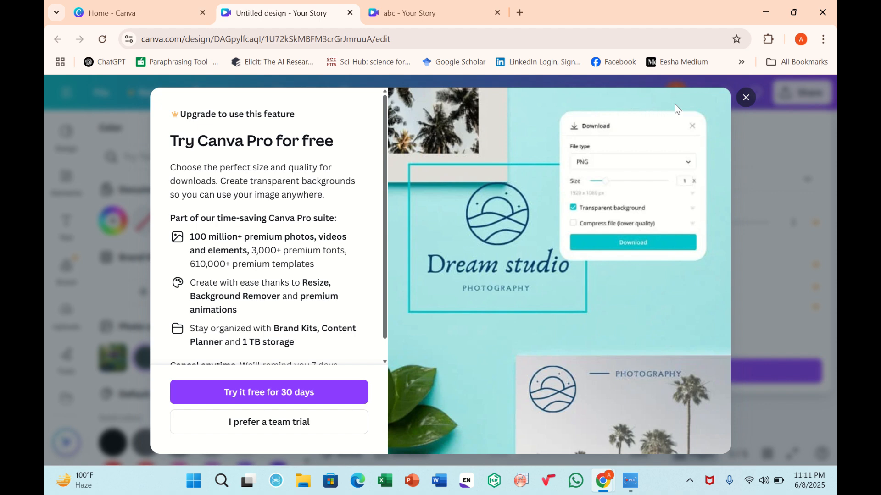
left_click(744, 97)
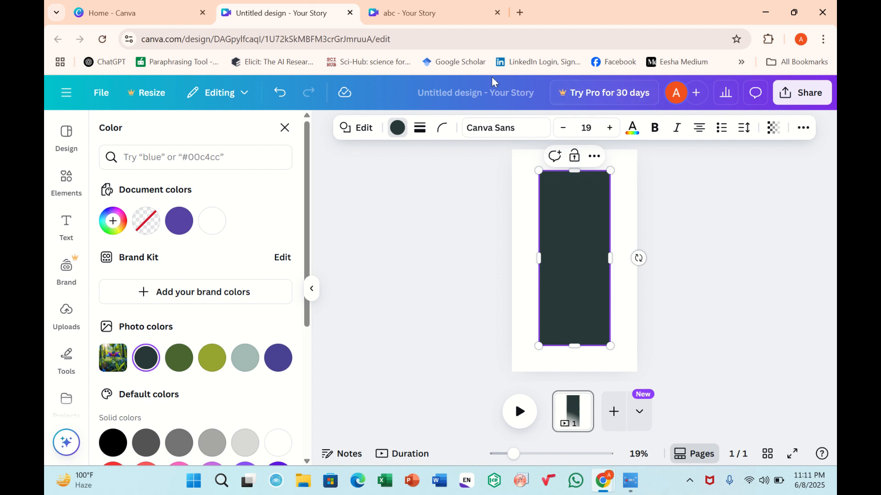
- Rename the design as "floral"
left_click(491, 90)
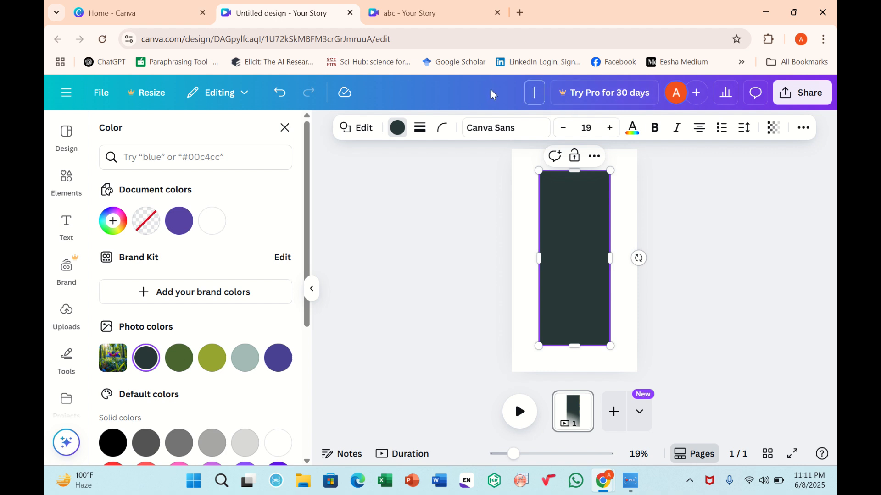
type("flora;")
key("Return")
type("l")
left_click(497, 163)
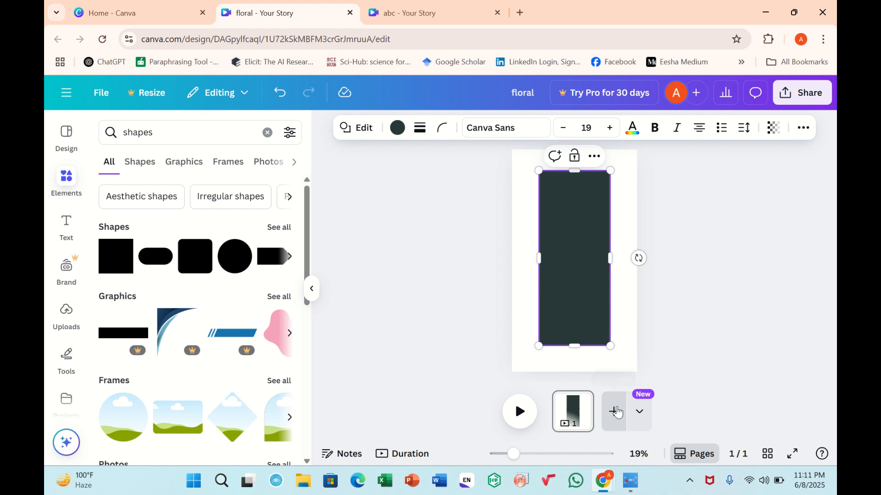
- Add a blank second page and paste a copy of the dark rectangle from page 1 onto it
left_click(614, 411)
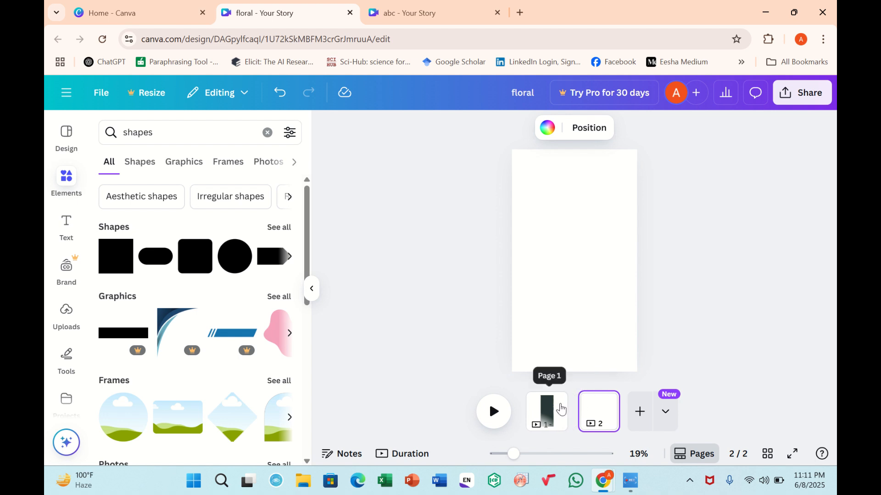
left_click(556, 403)
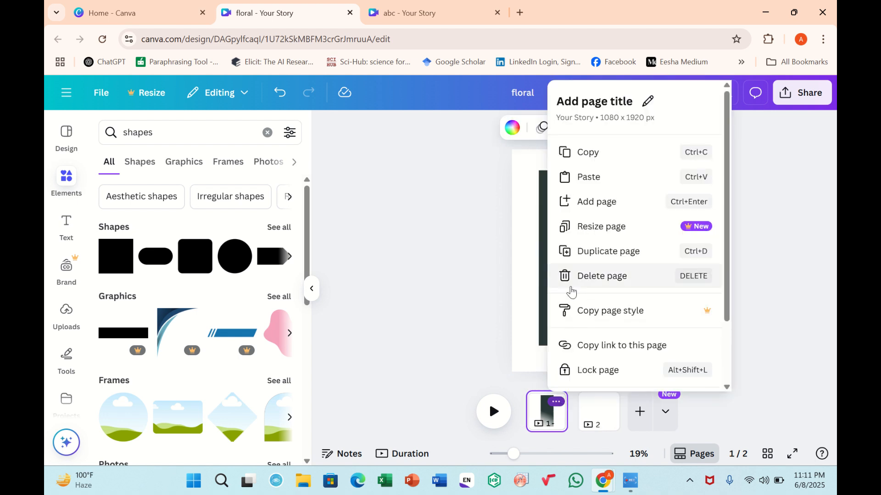
left_click(528, 320)
left_click(560, 310)
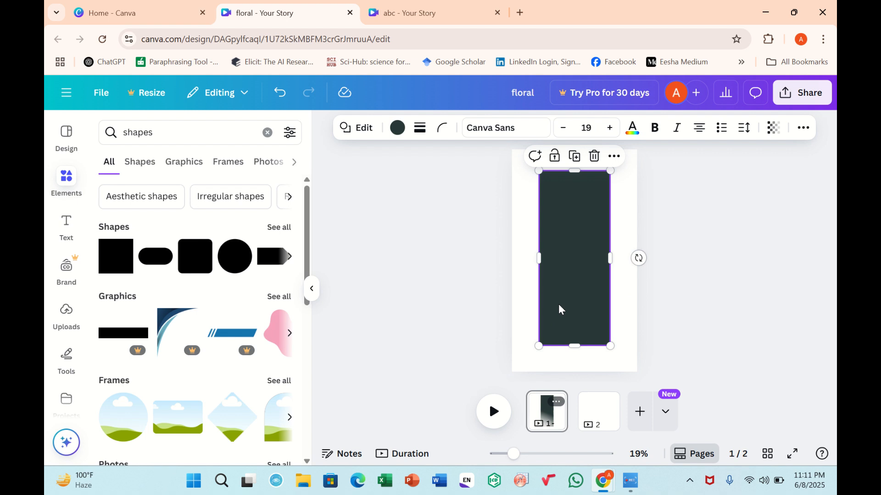
right_click(560, 310)
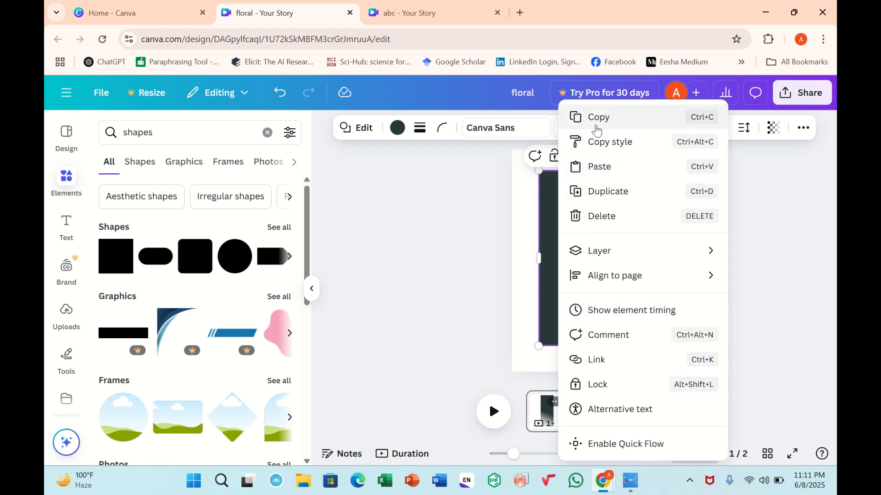
left_click(594, 123)
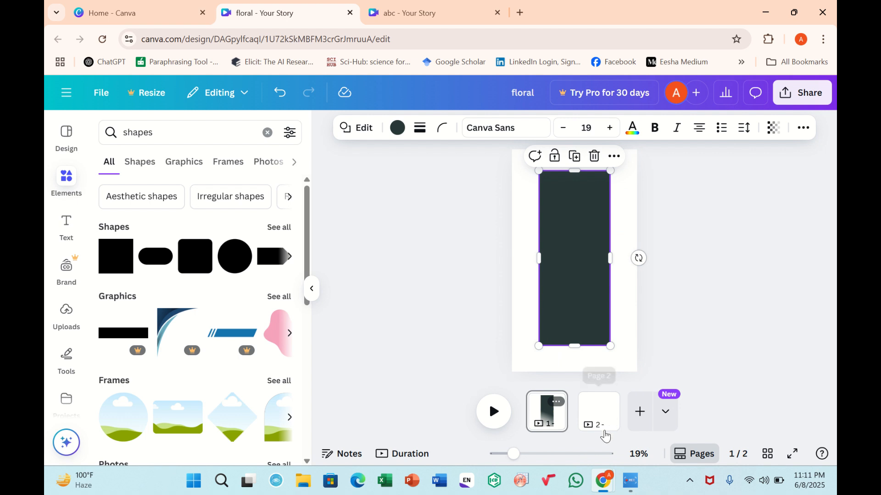
left_click(605, 434)
right_click(549, 320)
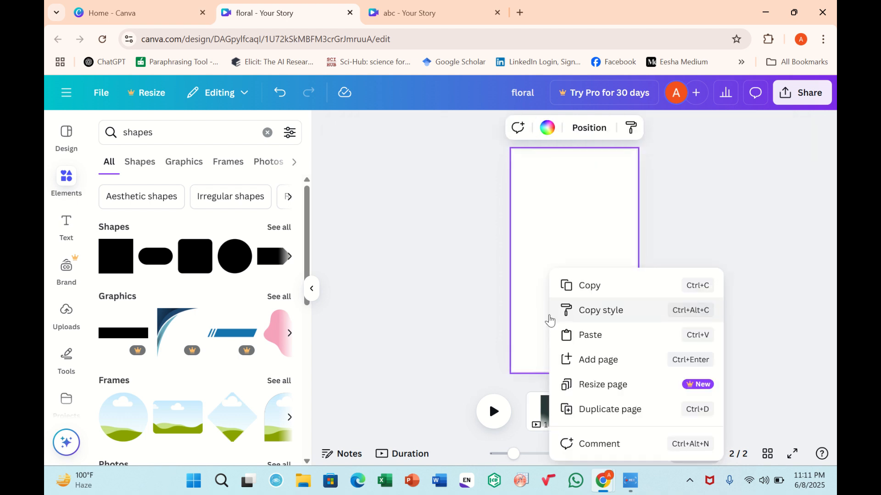
left_click(582, 333)
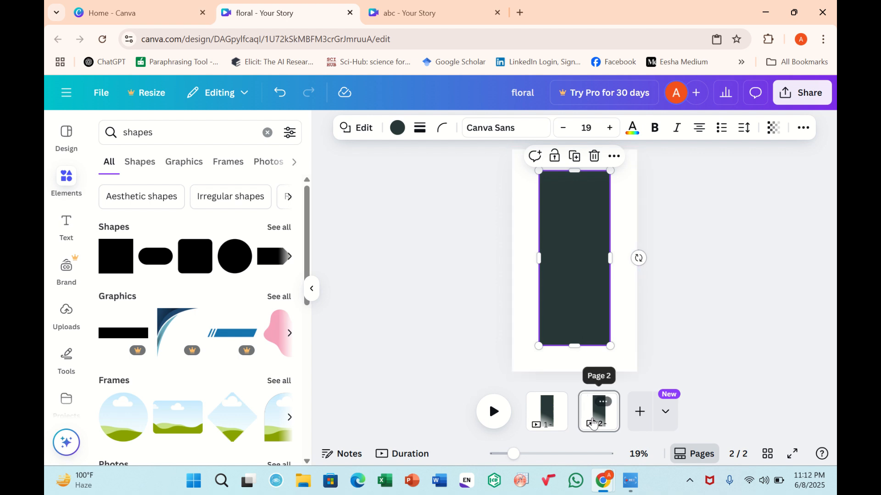
- Delete the second page from the design
left_click(603, 403)
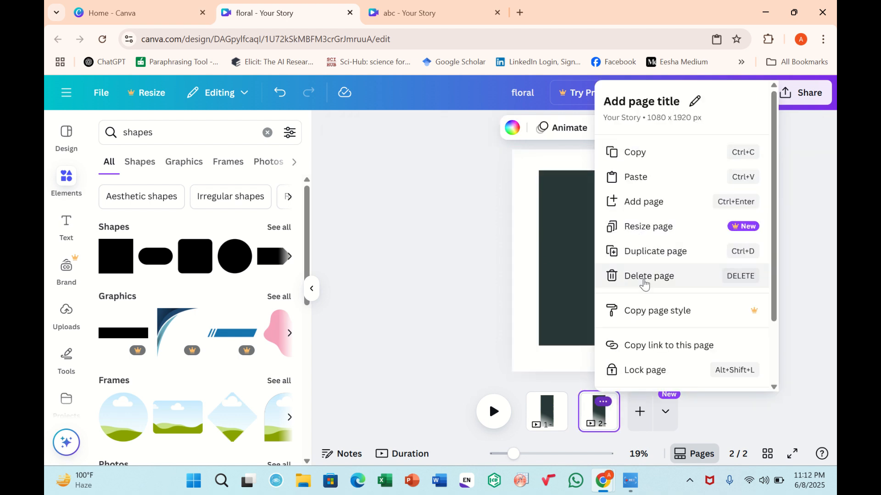
left_click(617, 278)
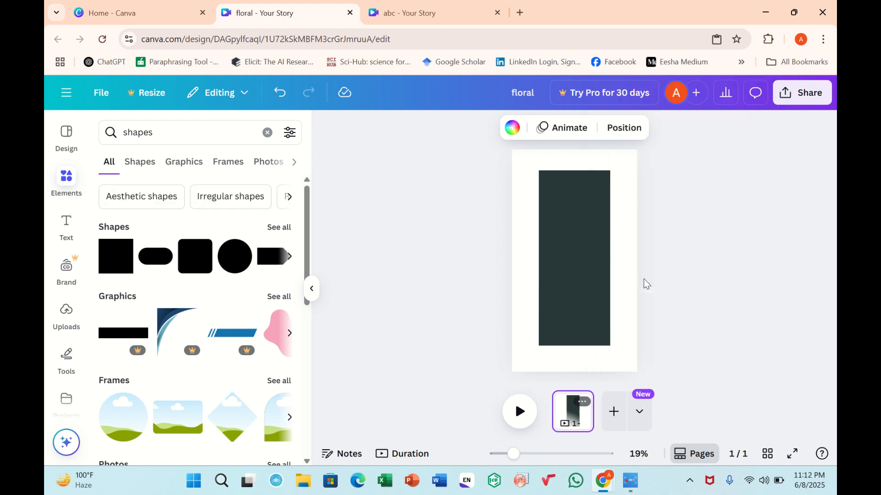
- Resize the dark rectangle to about 665 by 1550 px, offset downward and to the right of the flower photo
left_click(593, 267)
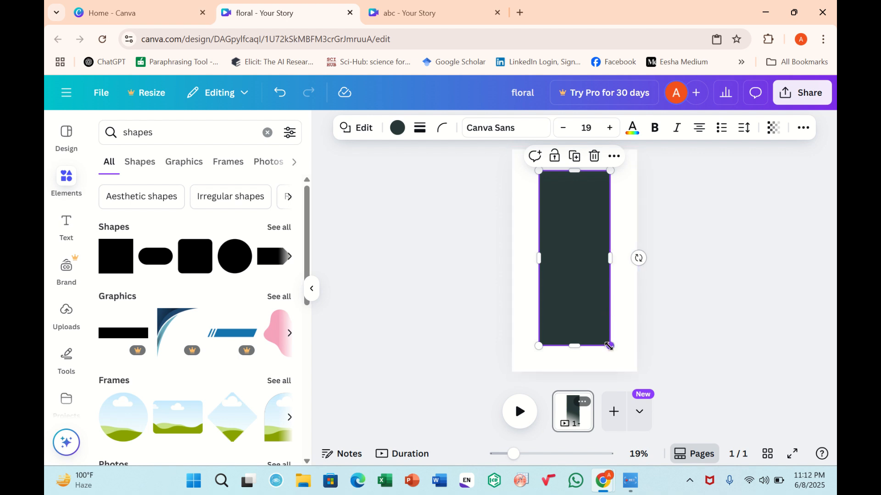
left_click_drag(610, 346, 625, 356)
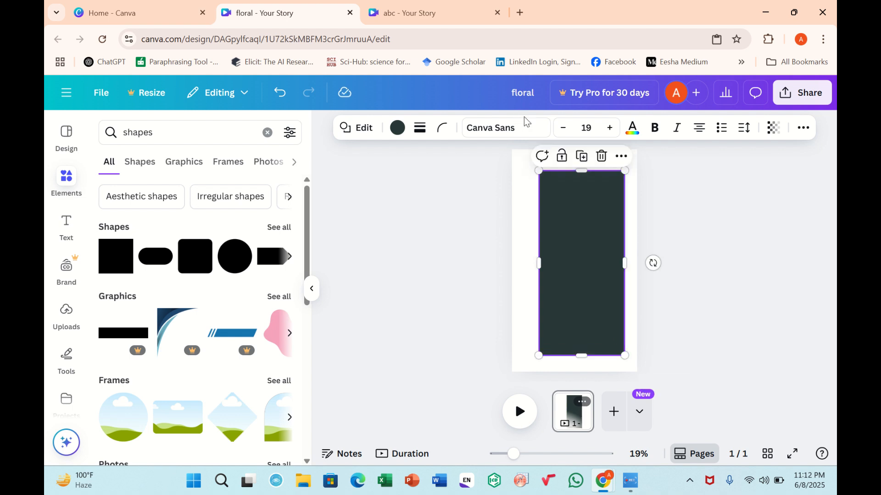
left_click_drag(539, 171, 546, 176)
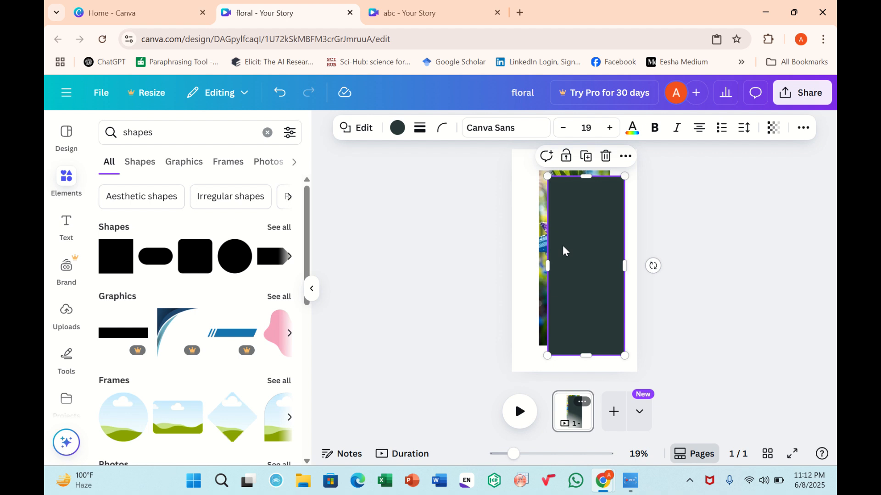
- Send the dark rectangle behind the flower photo in the layer order
left_click(798, 137)
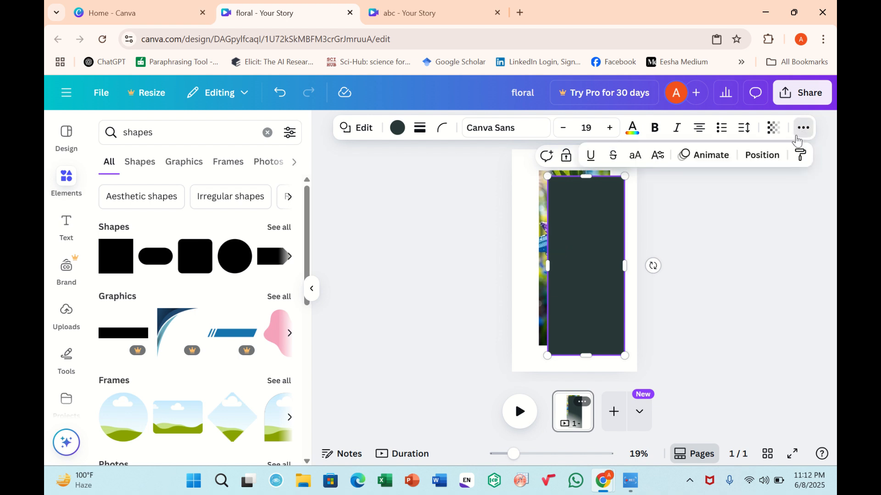
left_click(762, 156)
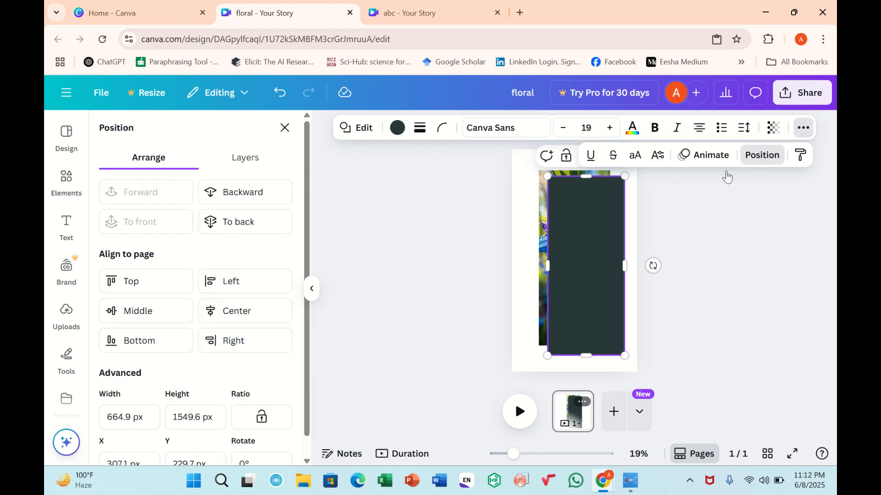
left_click(269, 198)
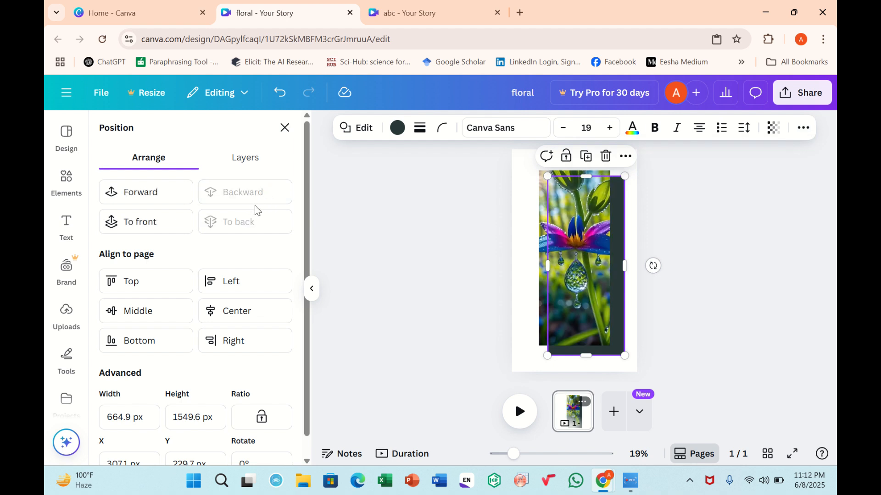
left_click(173, 196)
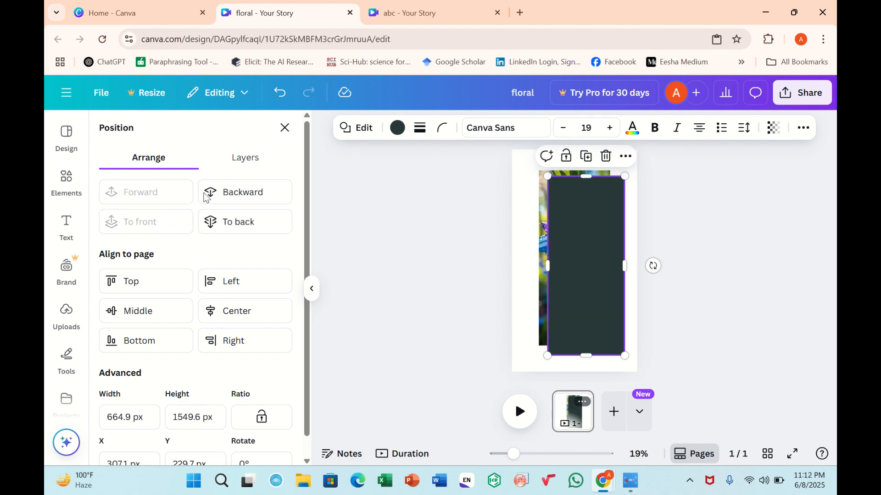
left_click(225, 215)
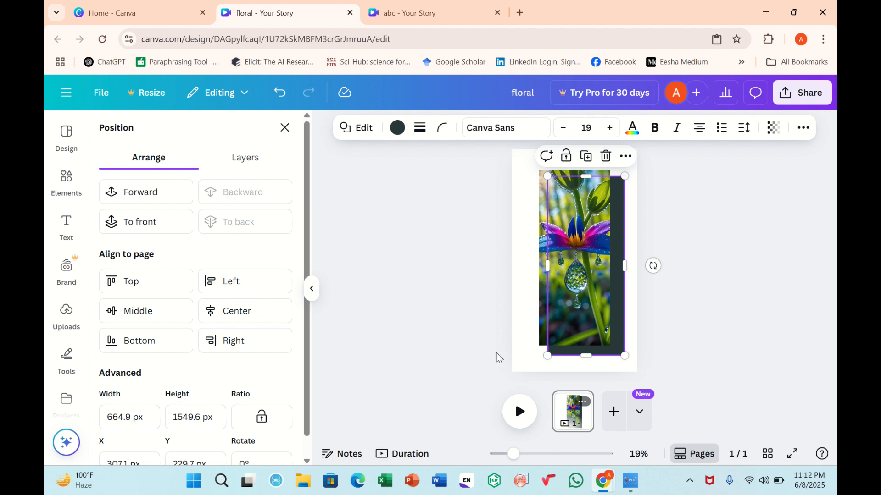
- Nudge the dark rectangle slightly upward and shrink it to leave a narrow shadow along the photo's right and bottom edges
left_click_drag(615, 298, 614, 299)
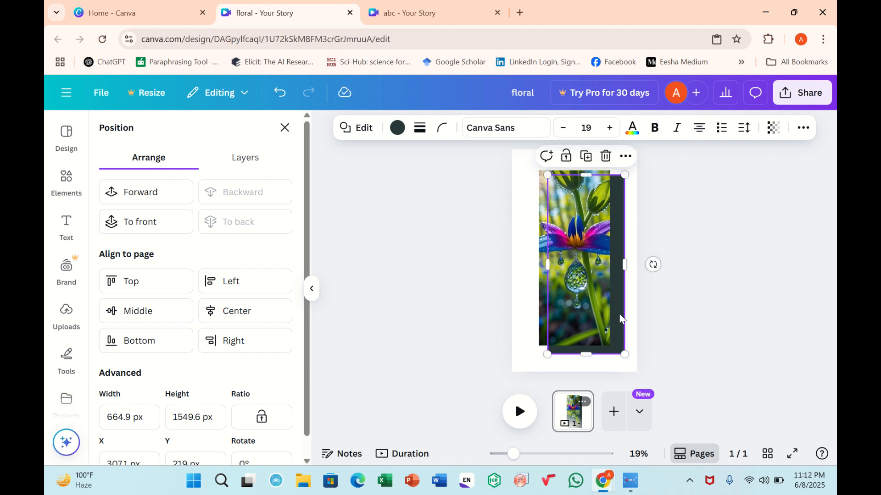
left_click_drag(624, 355, 617, 351)
left_click(665, 352)
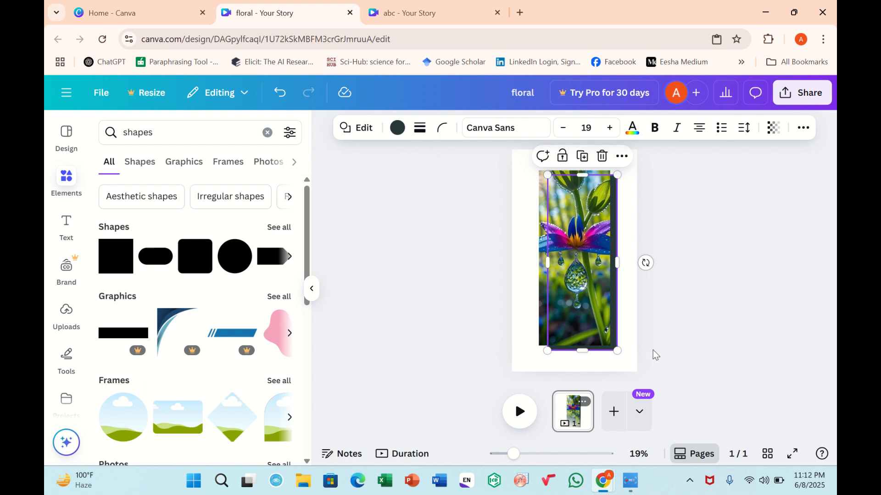
left_click(529, 351)
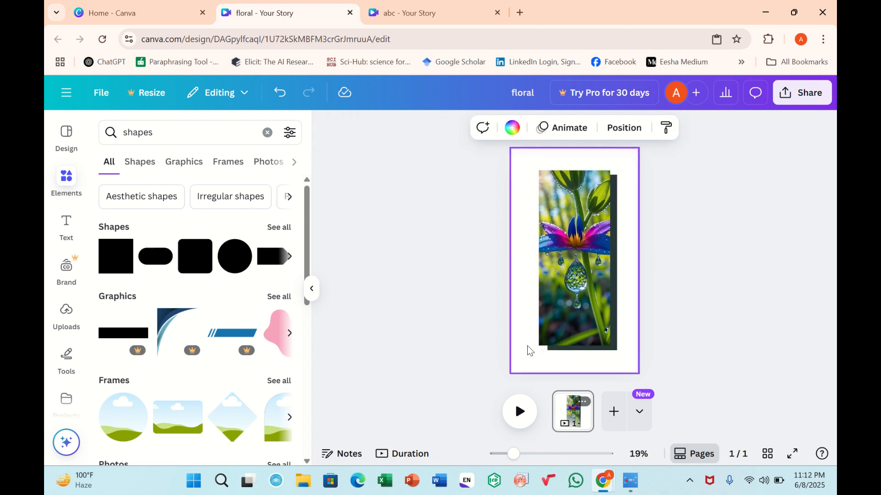
- Keep the shadow rectangle's transparency at 100 and fill it with the purple photo color
left_click(580, 349)
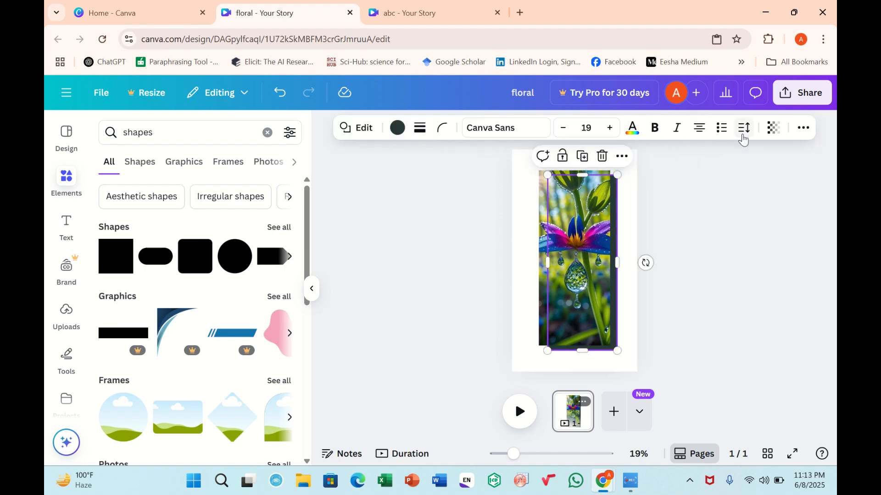
left_click(773, 129)
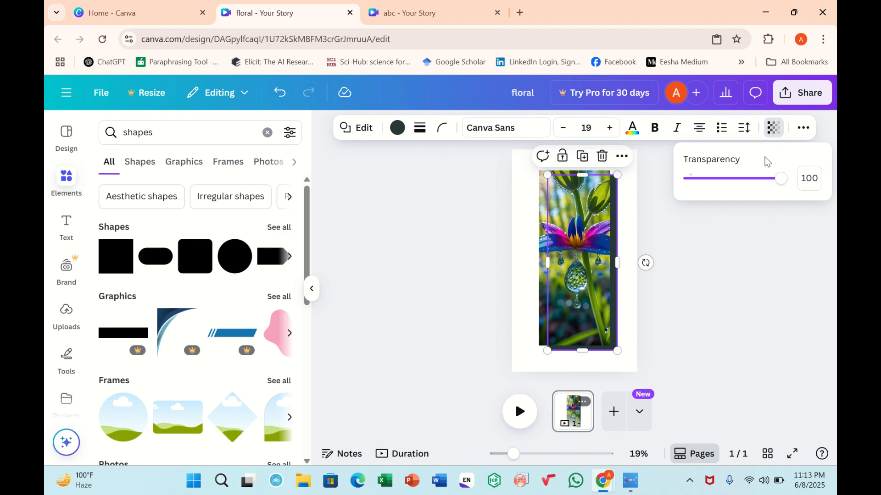
left_click_drag(780, 182, 835, 182)
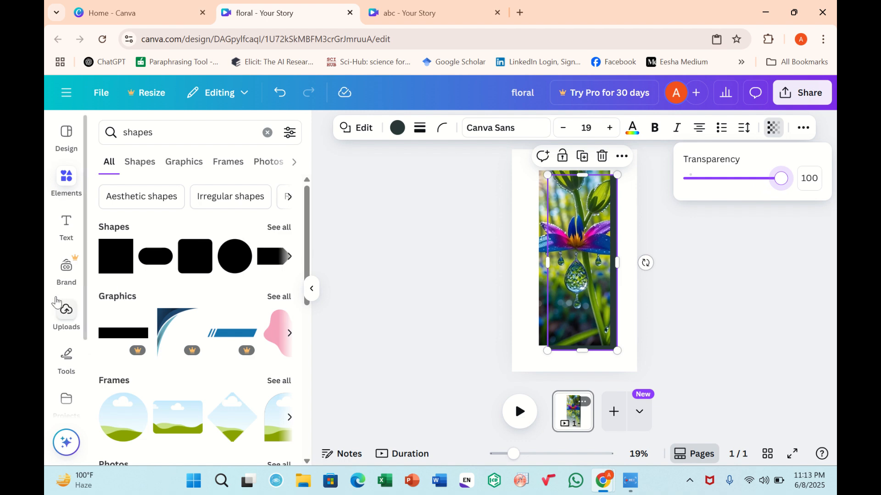
left_click(400, 126)
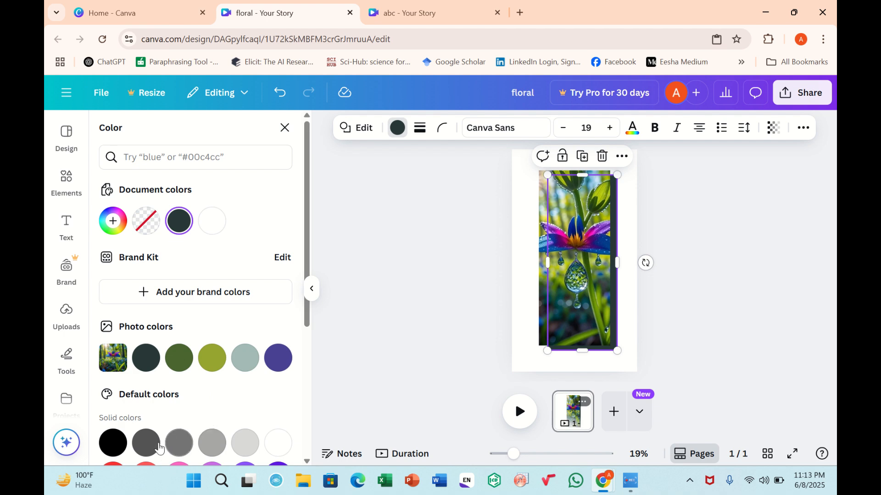
left_click(278, 357)
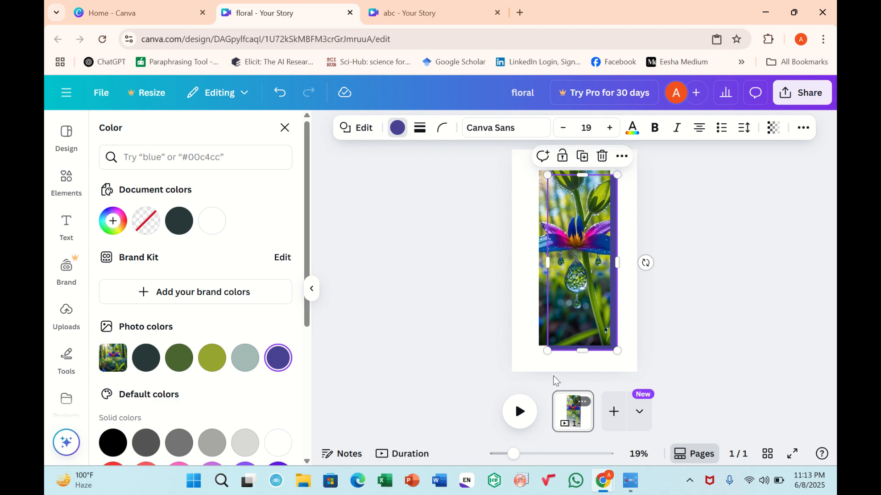
- Set the purple shadow rectangle's transparency to 76
key("Escape")
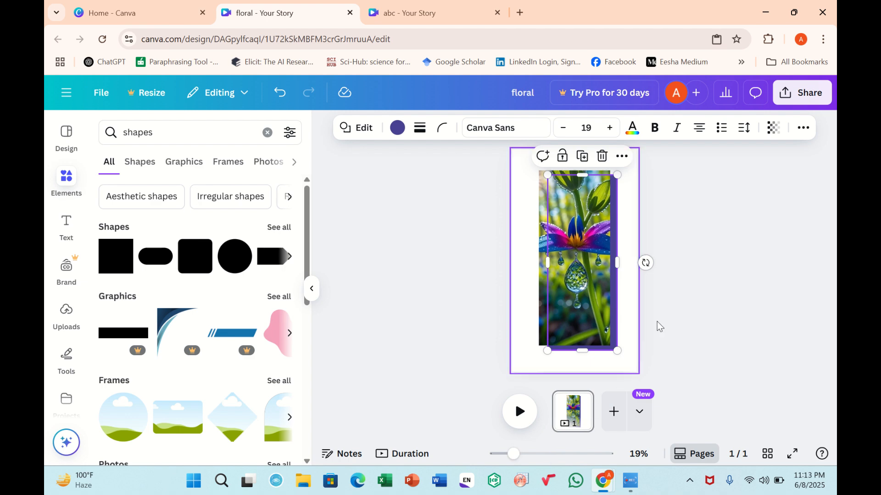
left_click(773, 128)
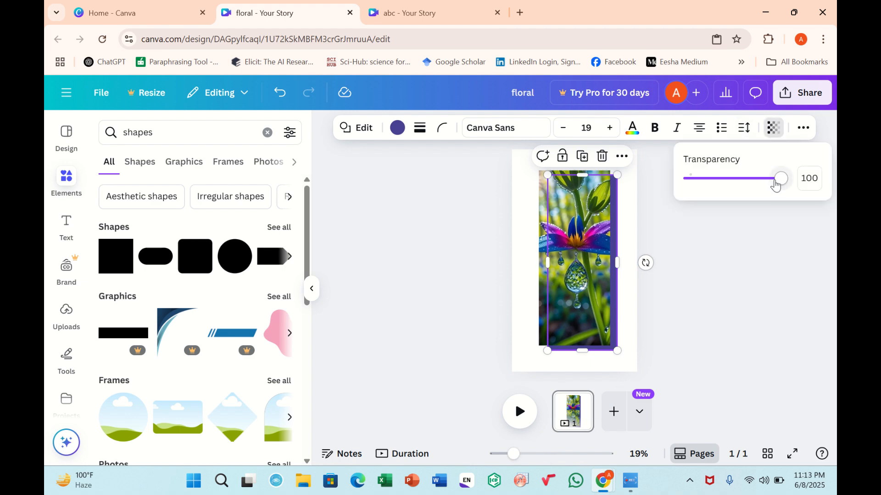
mouse_move(779, 181)
left_mouse_down()
mouse_move(751, 181)
mouse_move(760, 181)
left_mouse_up()
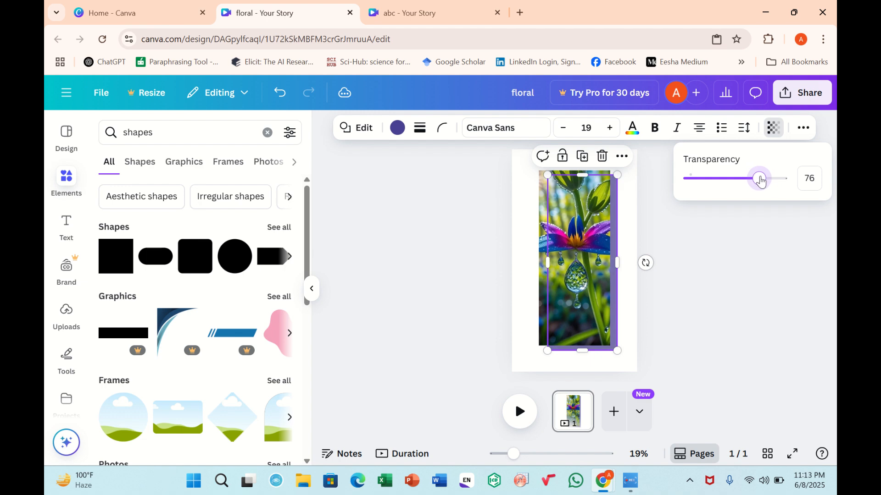
- Apply the general Succession animation to the purple shadow rectangle, animating on enter
left_click(806, 127)
left_click(806, 128)
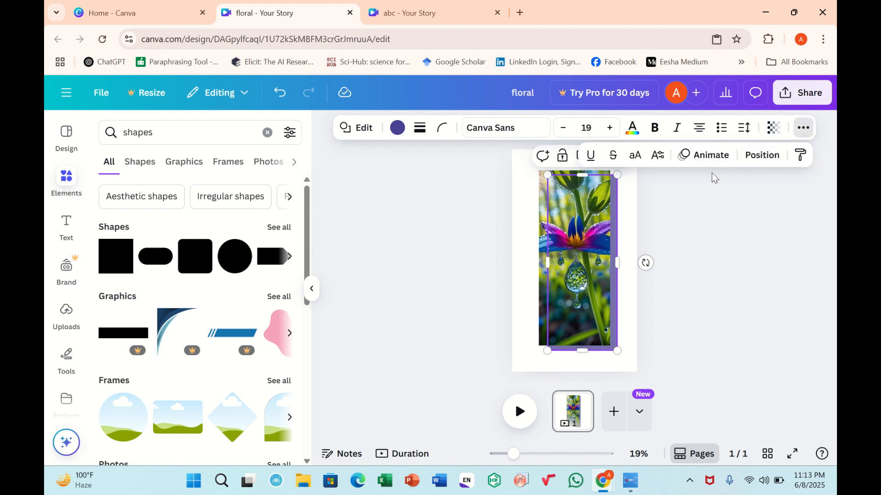
left_click(700, 158)
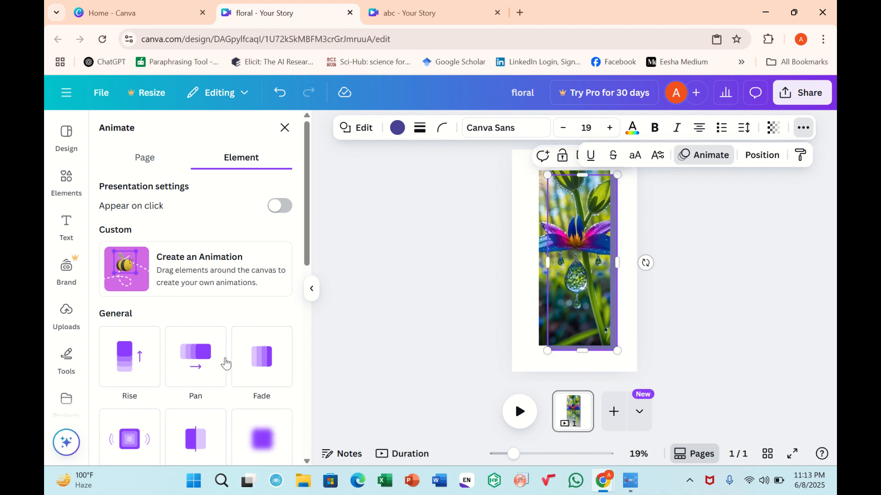
scroll(239, 301, "down", 3)
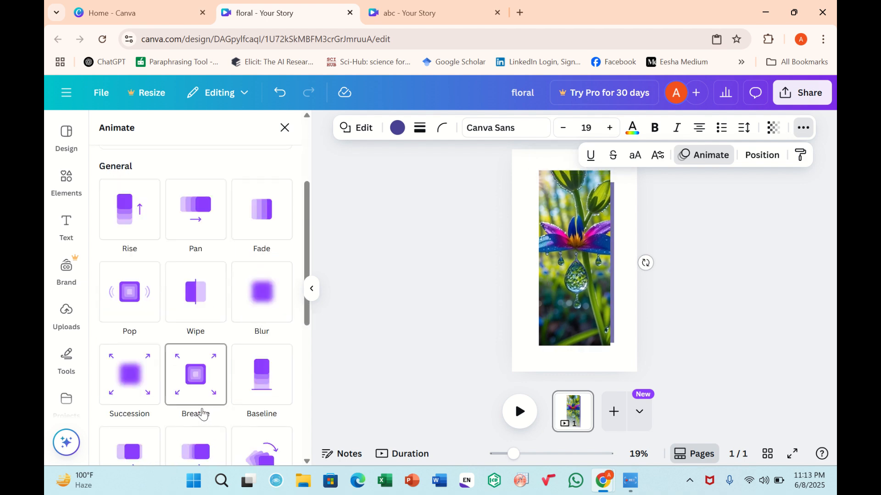
left_click(142, 413)
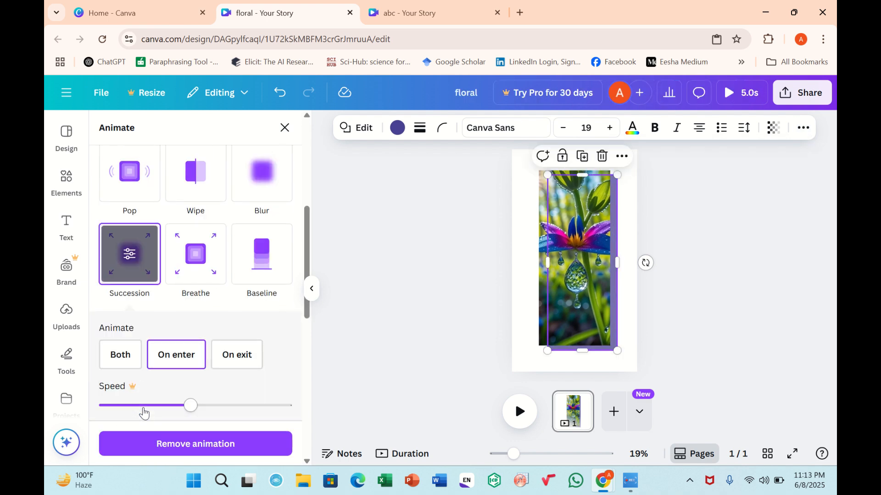
scroll(227, 313, "up", 1)
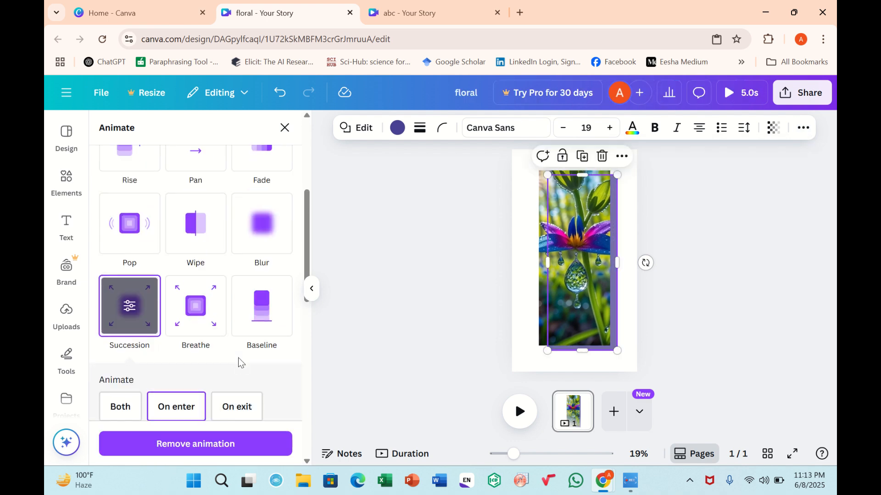
left_click(371, 365)
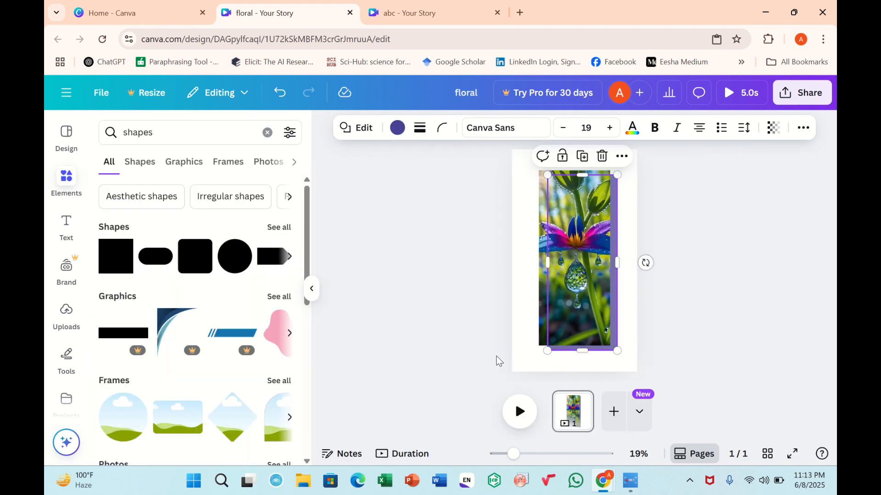
- Play the story page to preview the shadow rectangle's entrance animation
left_click(525, 331)
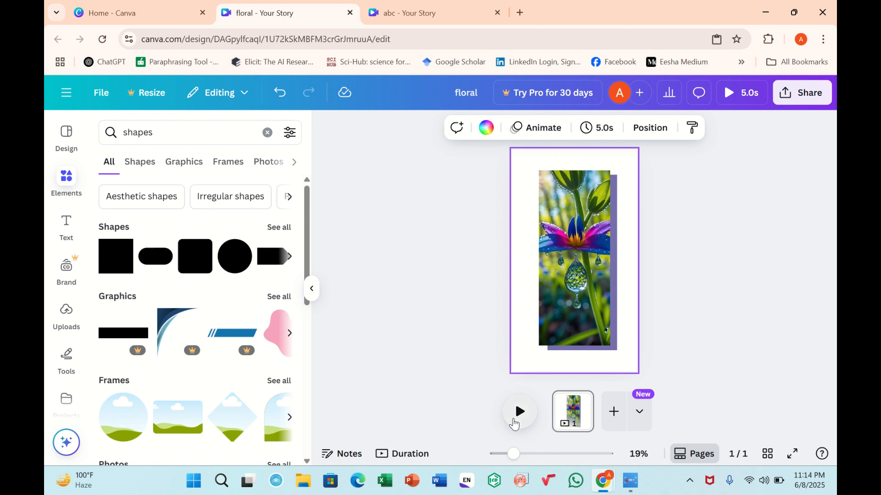
left_click(515, 422)
left_click(516, 421)
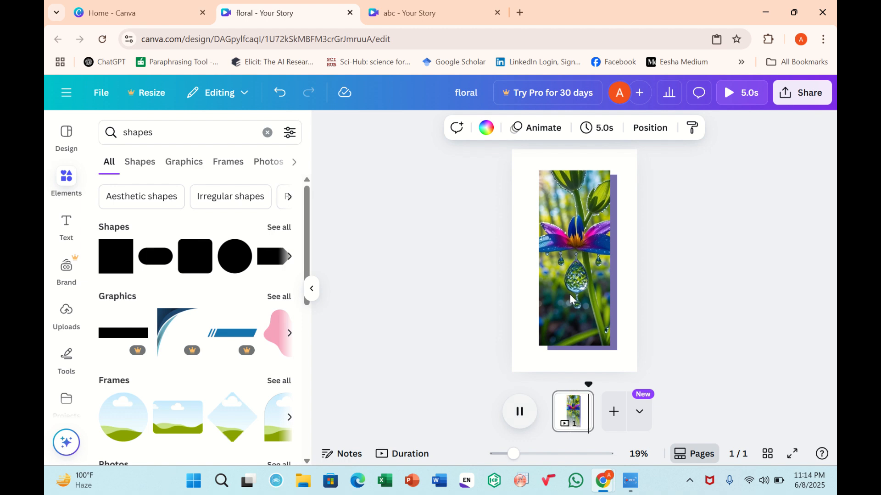
- Shorten the story page's timing to 2.5 seconds and play the page to preview it
left_click(603, 137)
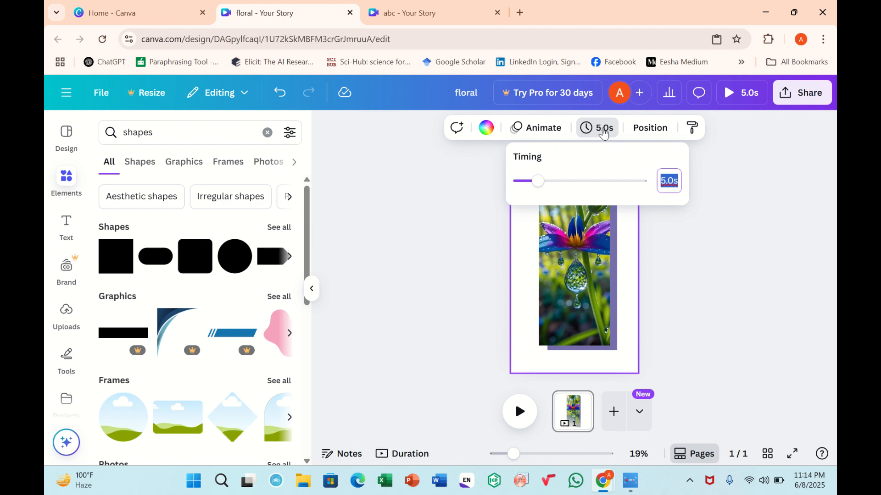
mouse_move(538, 186)
left_mouse_down()
mouse_move(523, 184)
mouse_move(528, 192)
left_mouse_up()
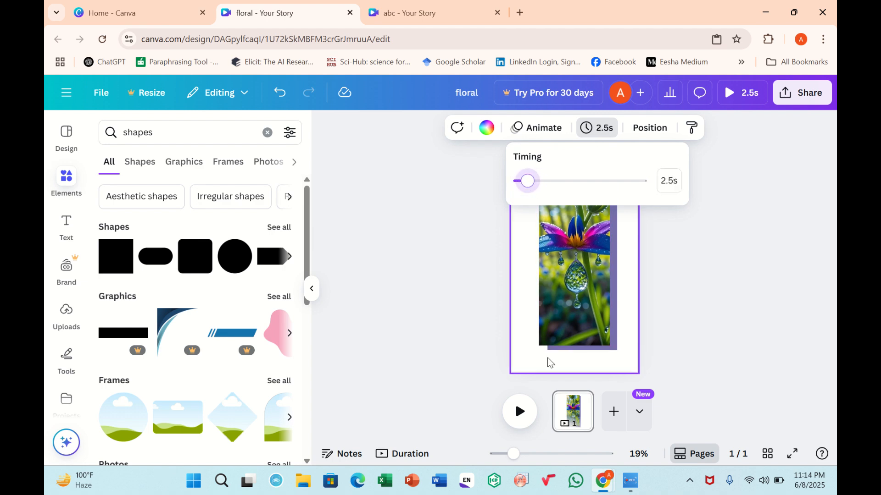
left_click(531, 413)
left_click(531, 412)
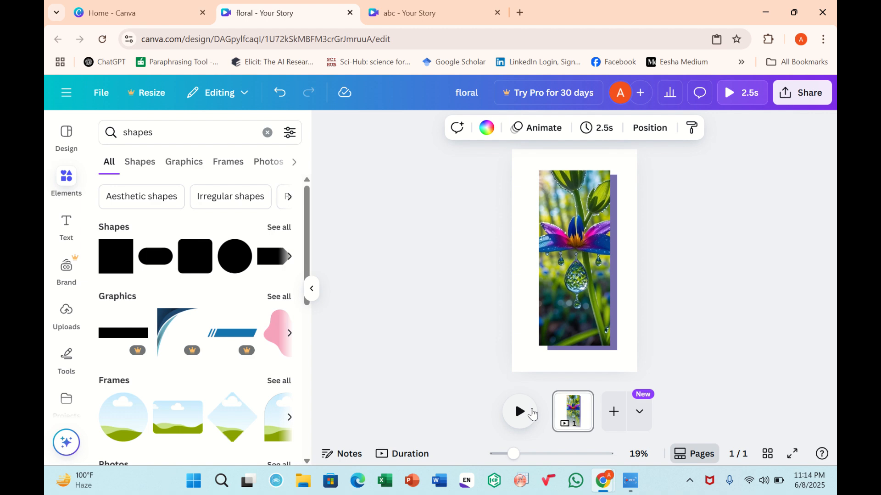
left_click(662, 315)
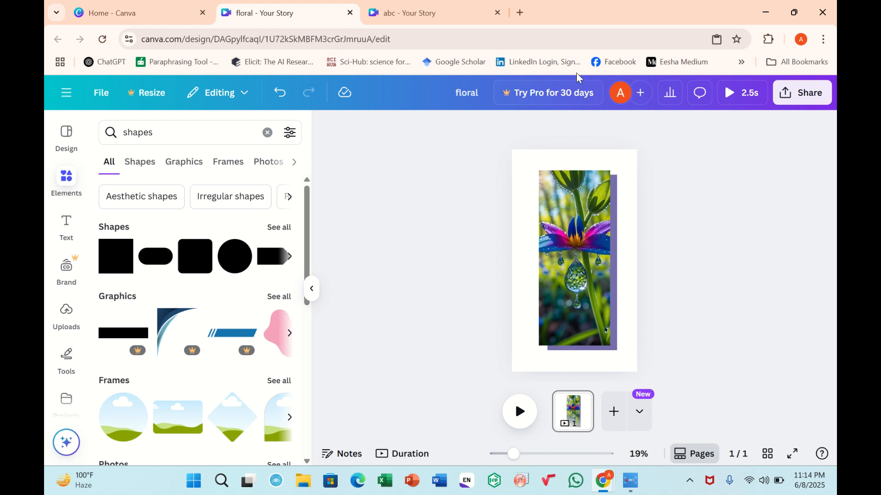
- Try to raise the MP4 video download quality above 1080p (HD)
left_click(780, 101)
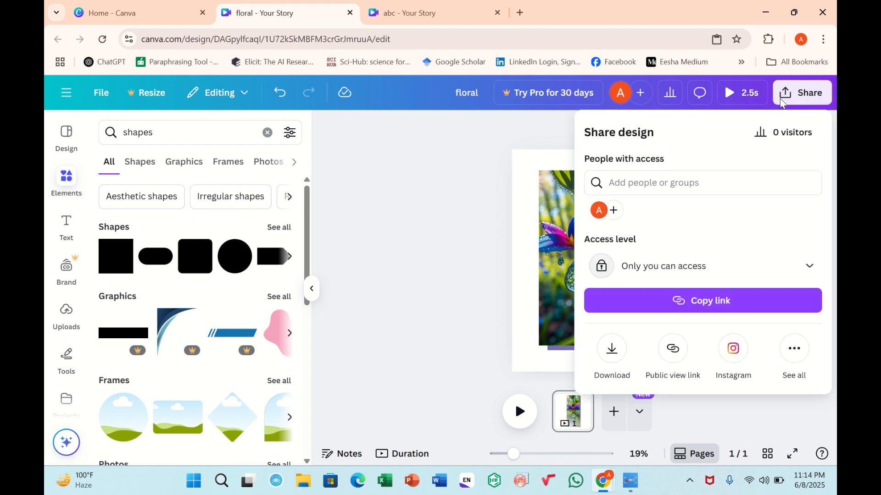
left_click(614, 358)
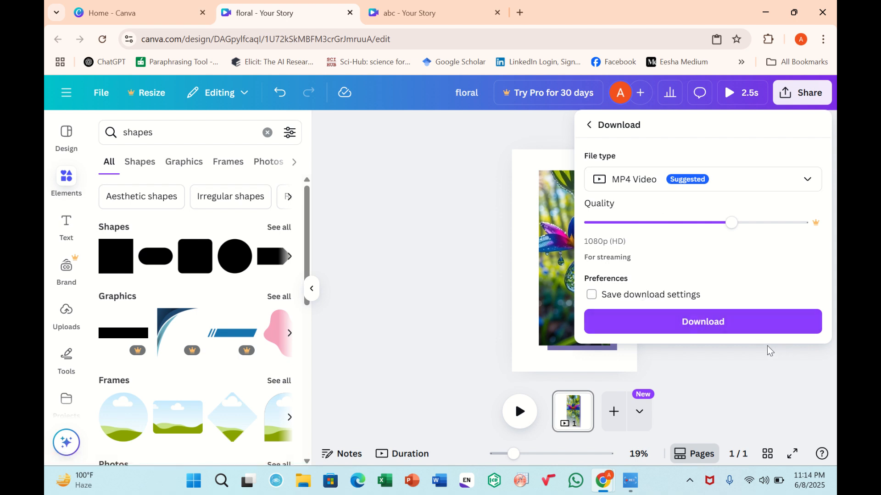
left_click_drag(731, 223, 786, 224)
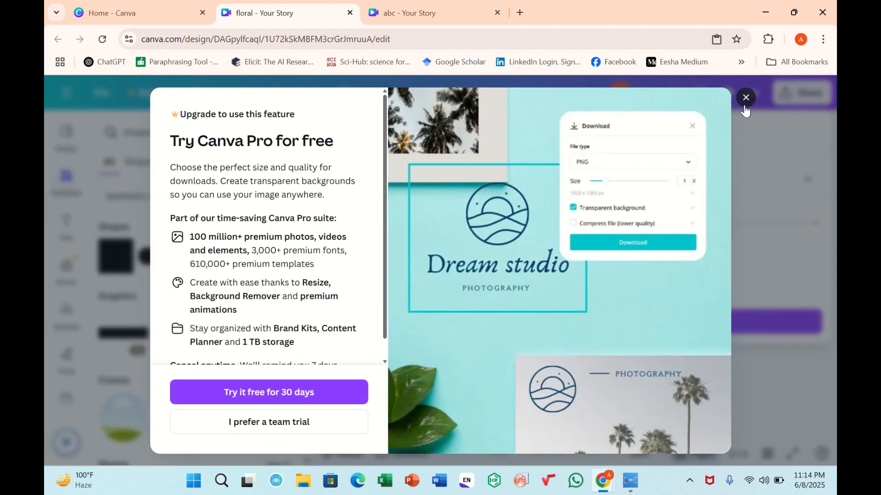
left_click(746, 100)
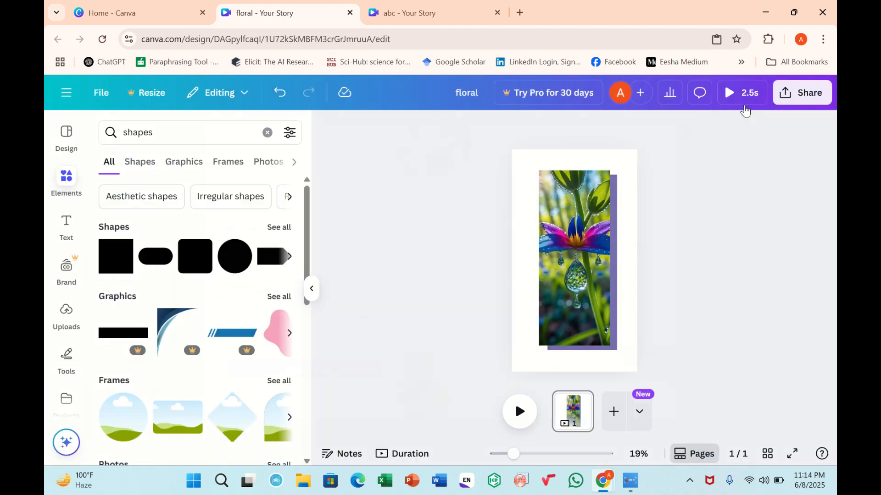